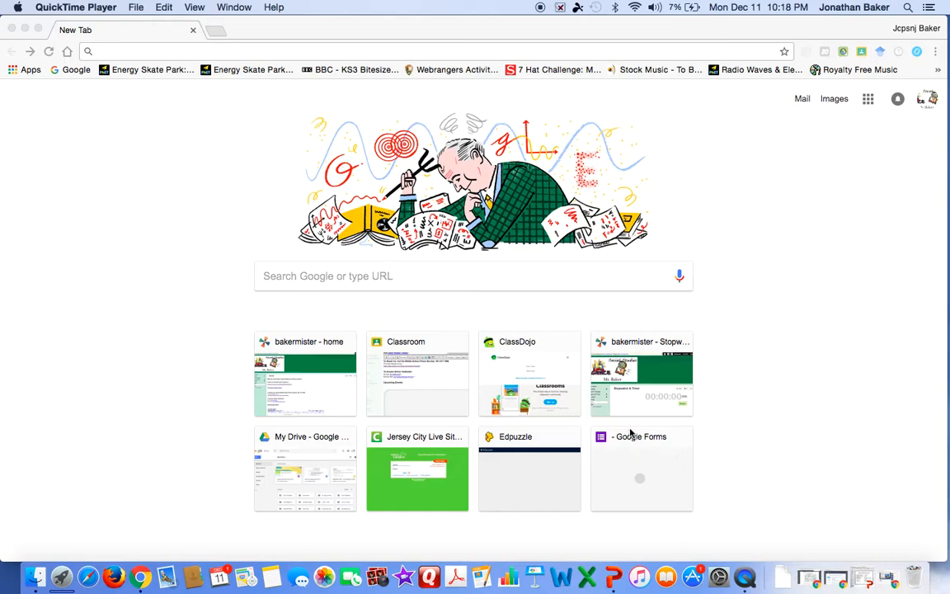
Go to forms.google.com and start a new form from the Blank Quiz template
click(437, 51)
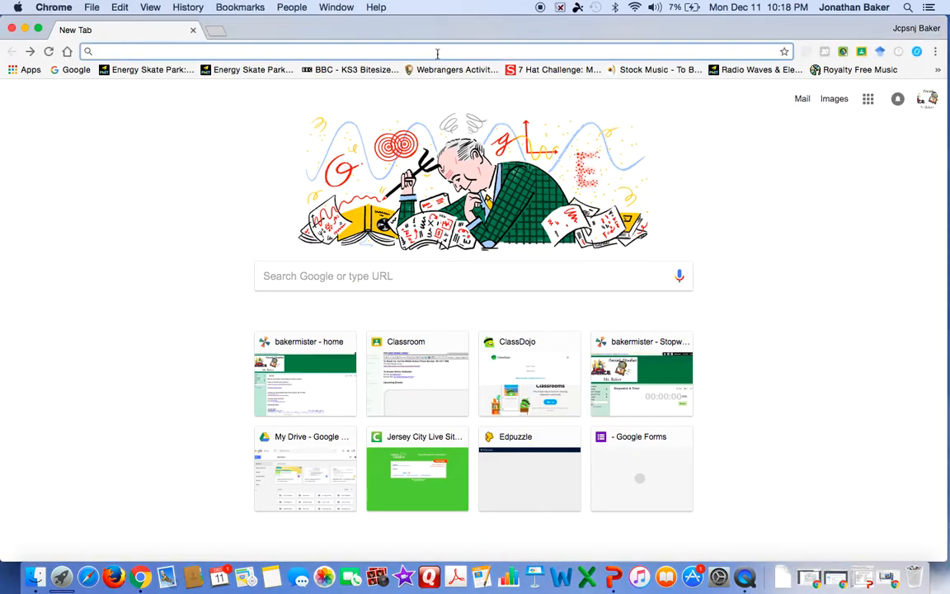
text(for)
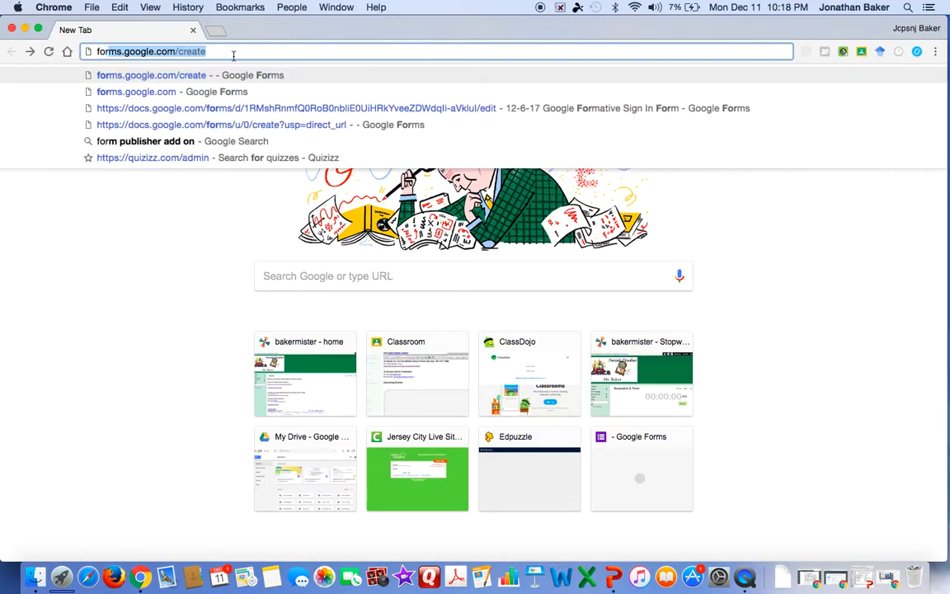
key(Right)
key(BackSpace)
key(BackSpace)
key(BackSpace)
key(BackSpace)
key(BackSpace)
key(Return)
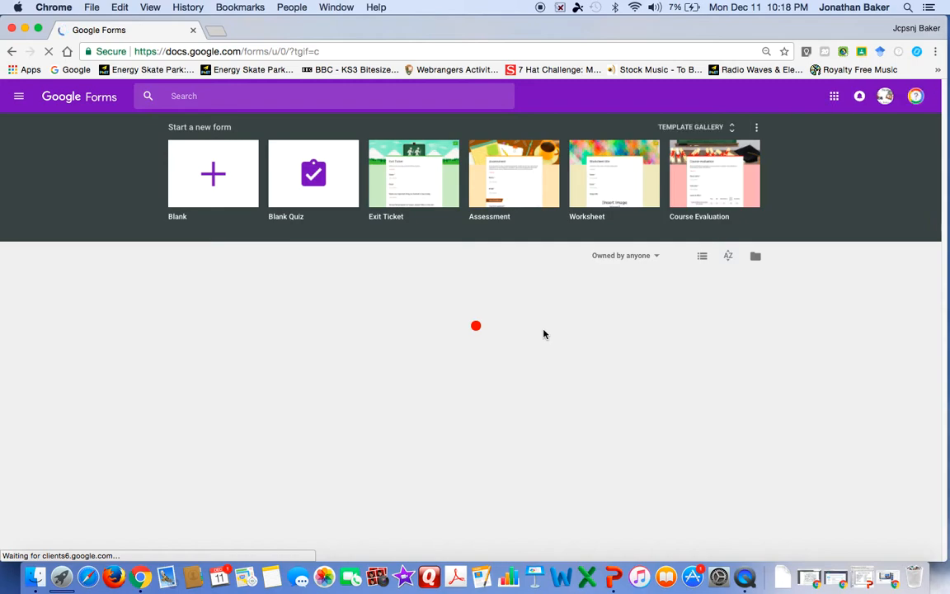
click(320, 181)
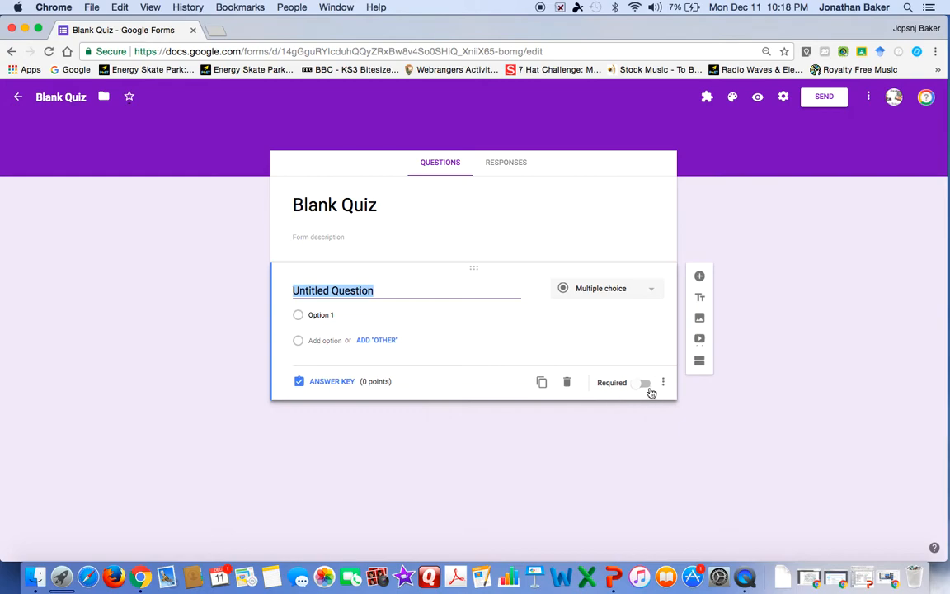
Make the first question required and title it "Name"
click(647, 386)
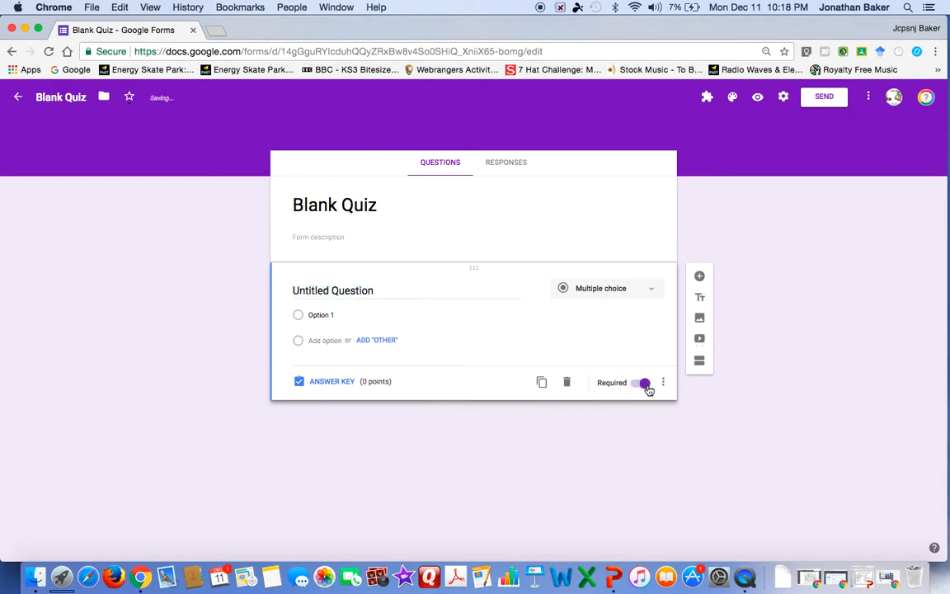
click(359, 292)
text(Name)
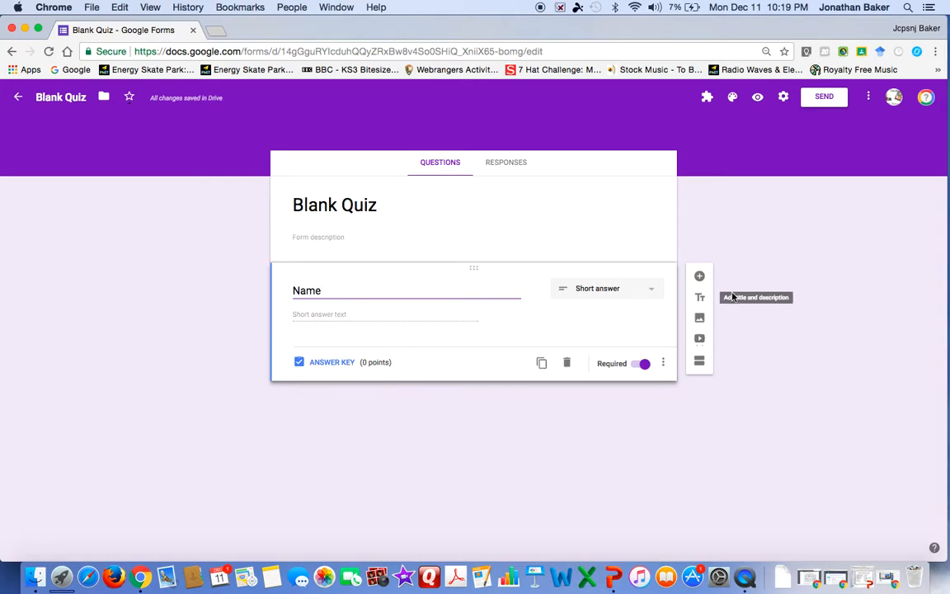
Add a required multiple choice question titled "Homeroom" with the options 410, 413 and 414
click(699, 276)
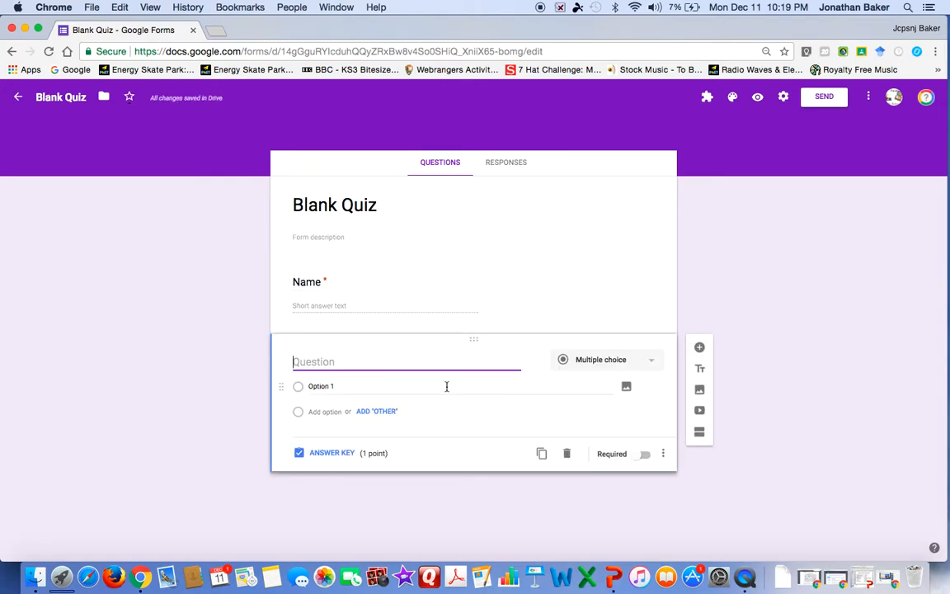
text(Homeroom)
click(394, 387)
text(410)
key(Return)
text(413)
key(Return)
text(414)
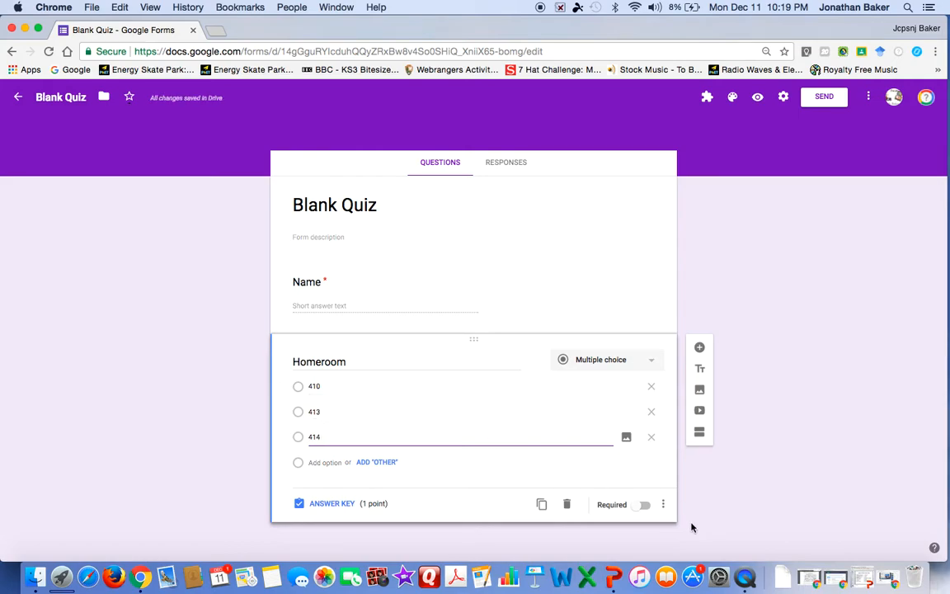
click(644, 504)
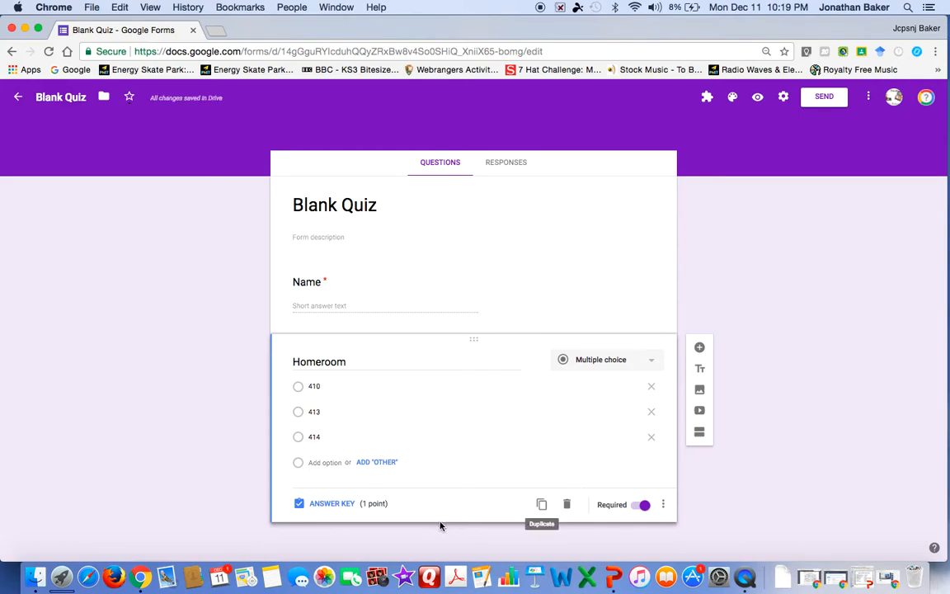
Set the Homeroom question's point value to 0 in its answer key and return to editing the question
click(330, 505)
click(635, 400)
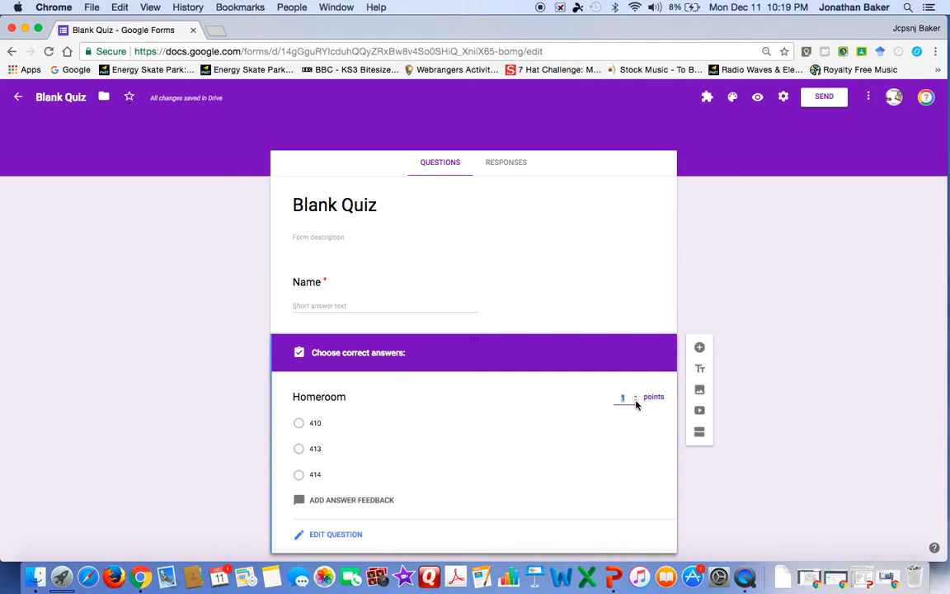
click(636, 401)
click(350, 535)
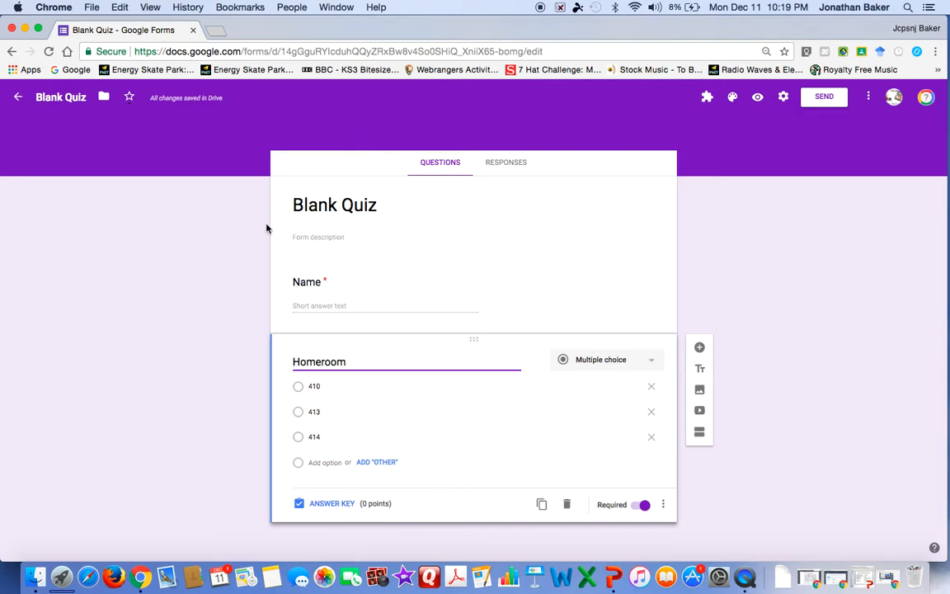
Change both the form title and the file name to "Demo Quiz"
click(334, 208)
text(Demo Quiz)
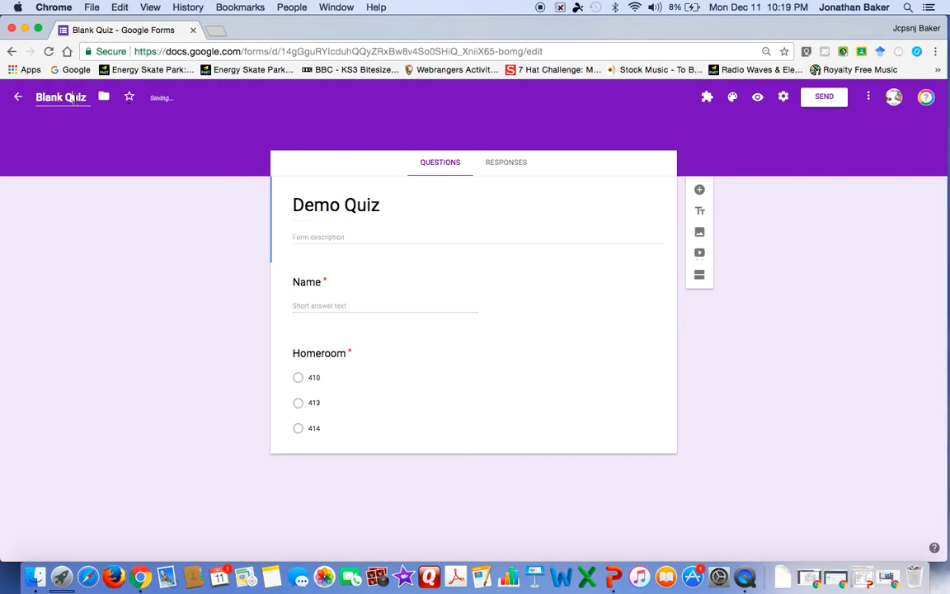
drag(86, 98, 3, 91)
text(Demo Quiz)
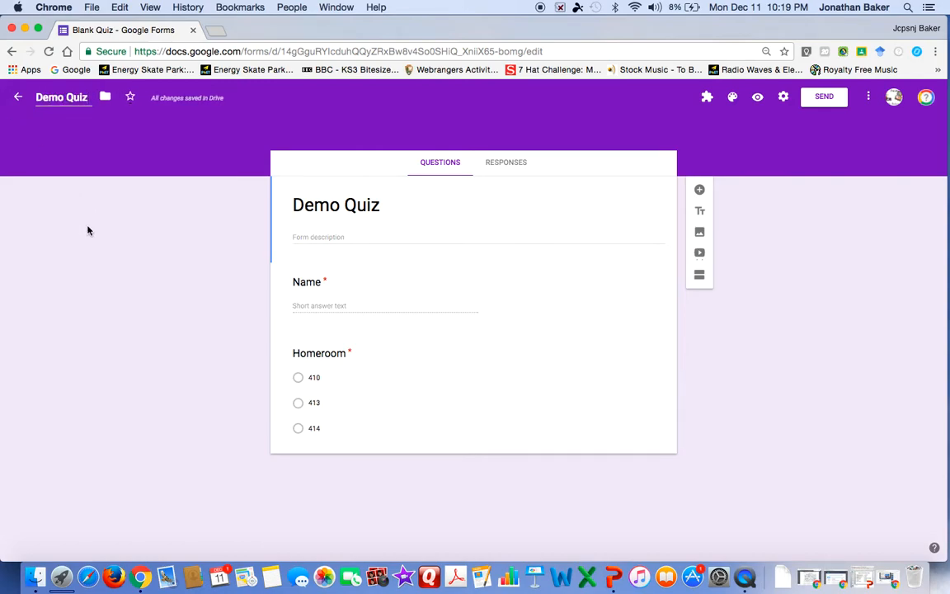
Add a question below Homeroom that reads "1. What was George Washington's middle name?"
click(519, 362)
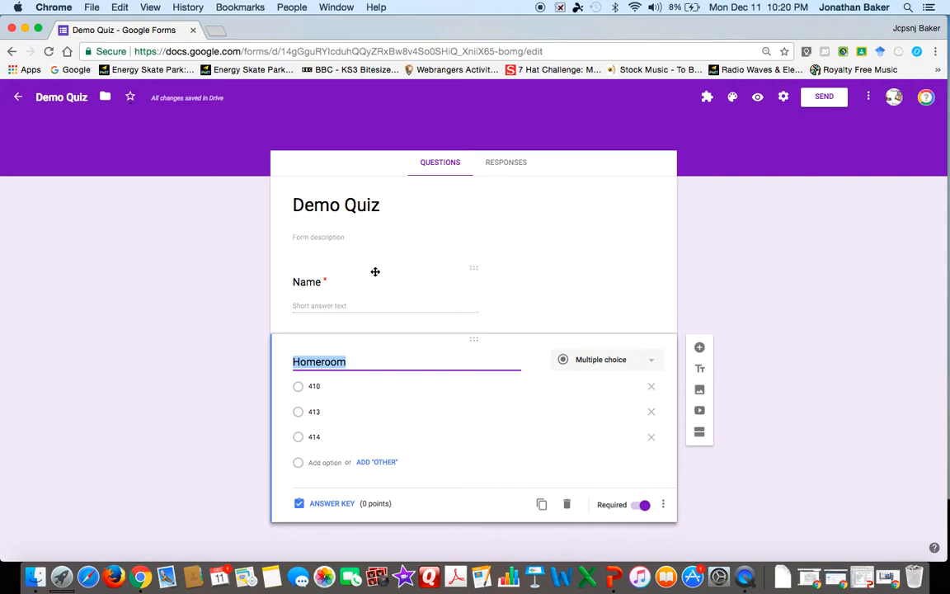
click(700, 391)
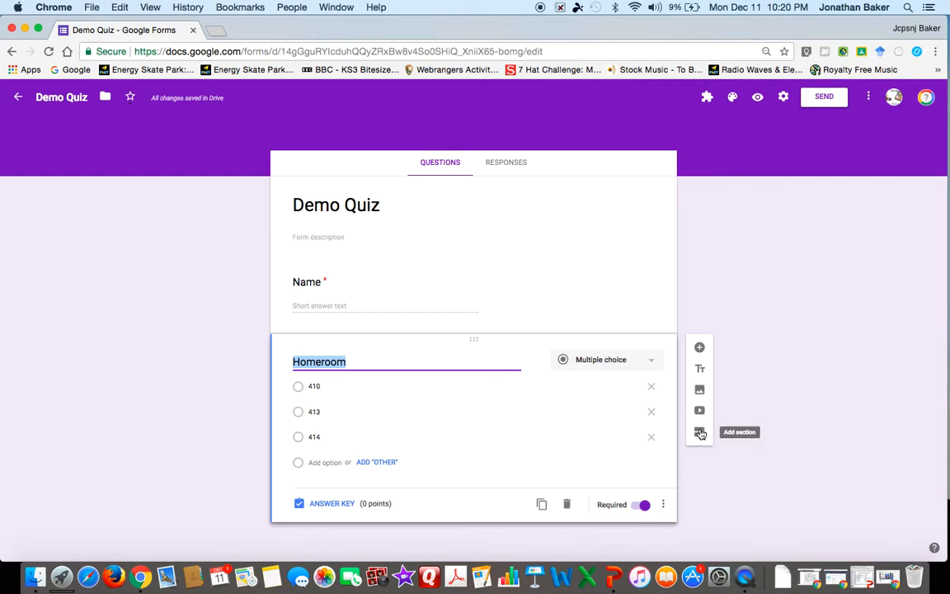
click(700, 347)
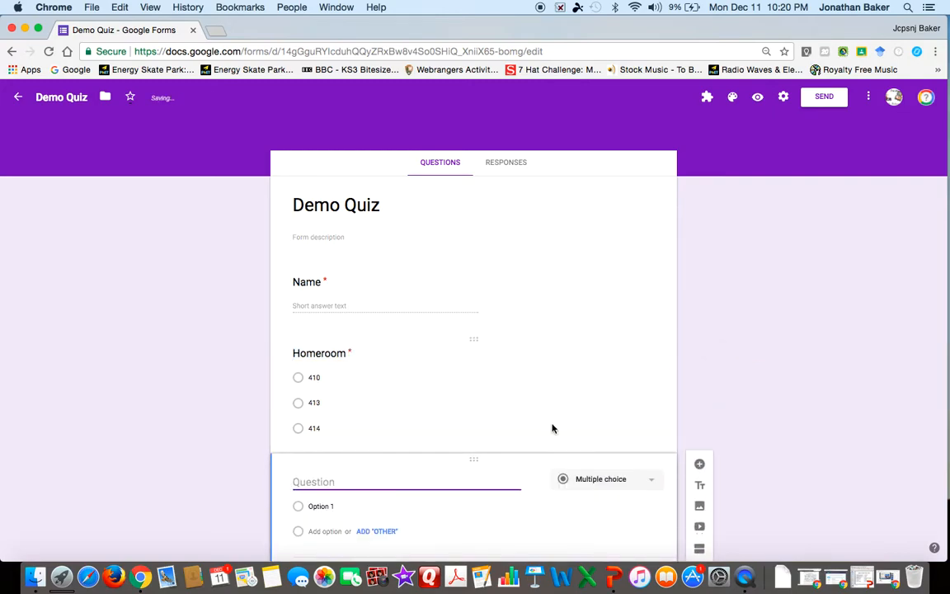
text(1.)
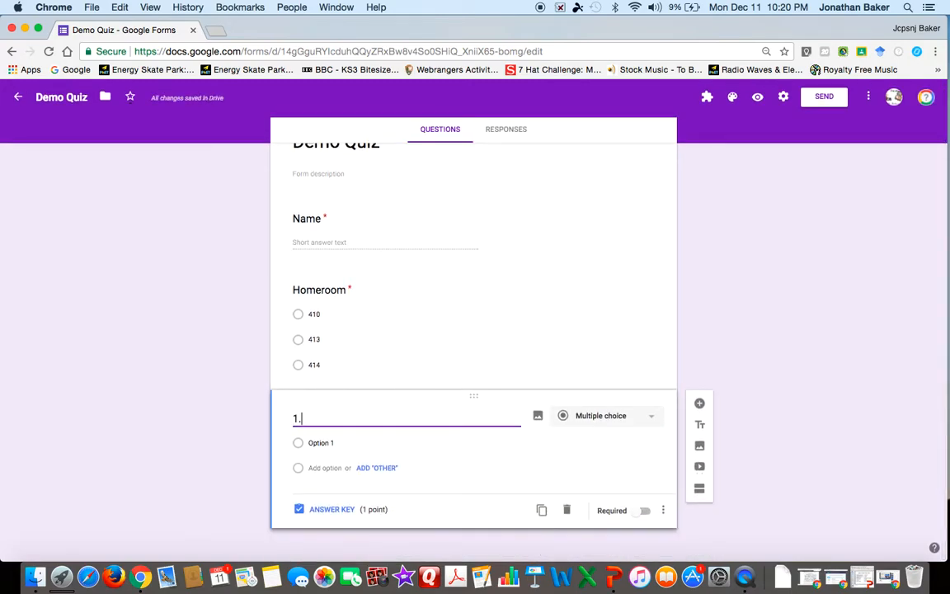
text( What was George Washington's middle name)
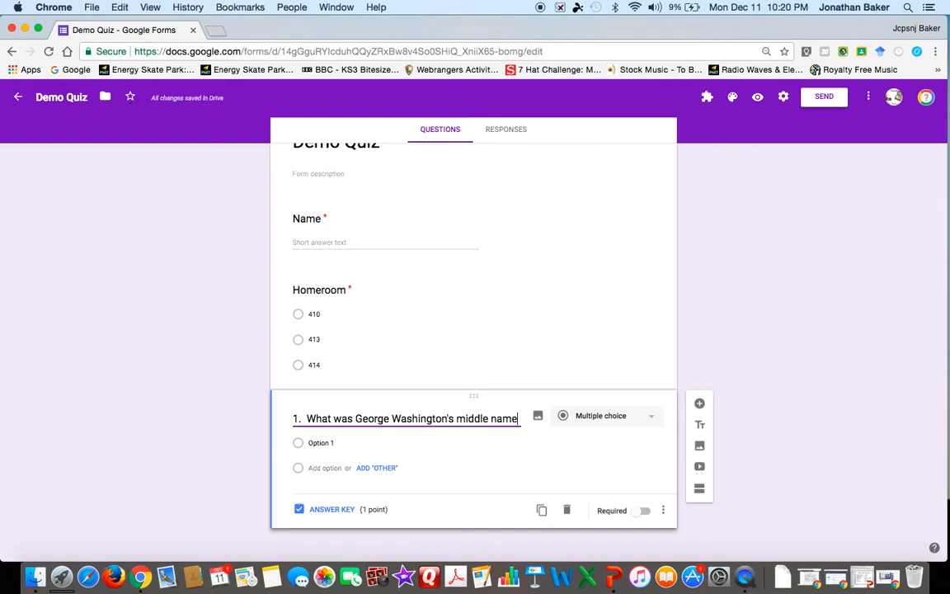
text(?)
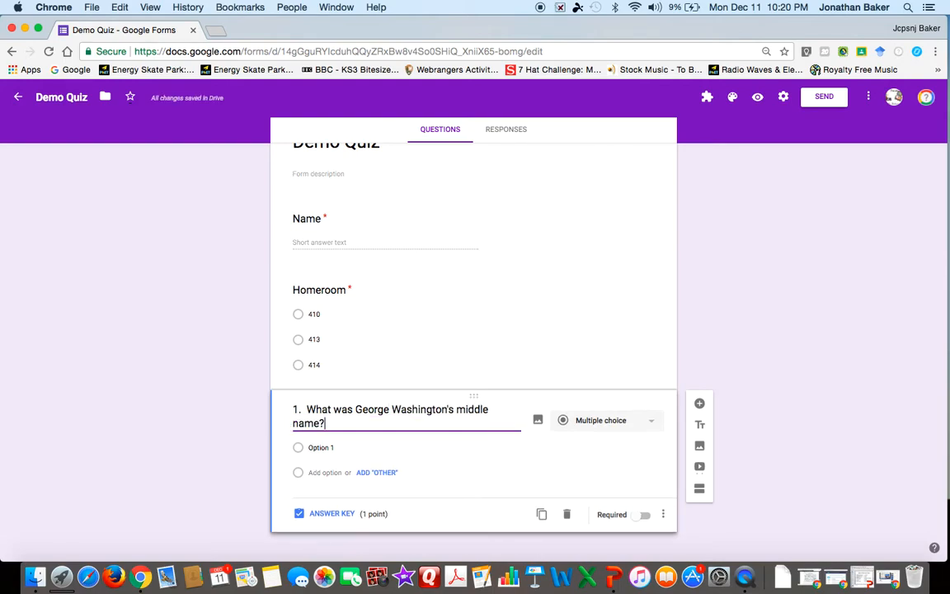
Change the Homeroom question's type to Dropdown
click(605, 429)
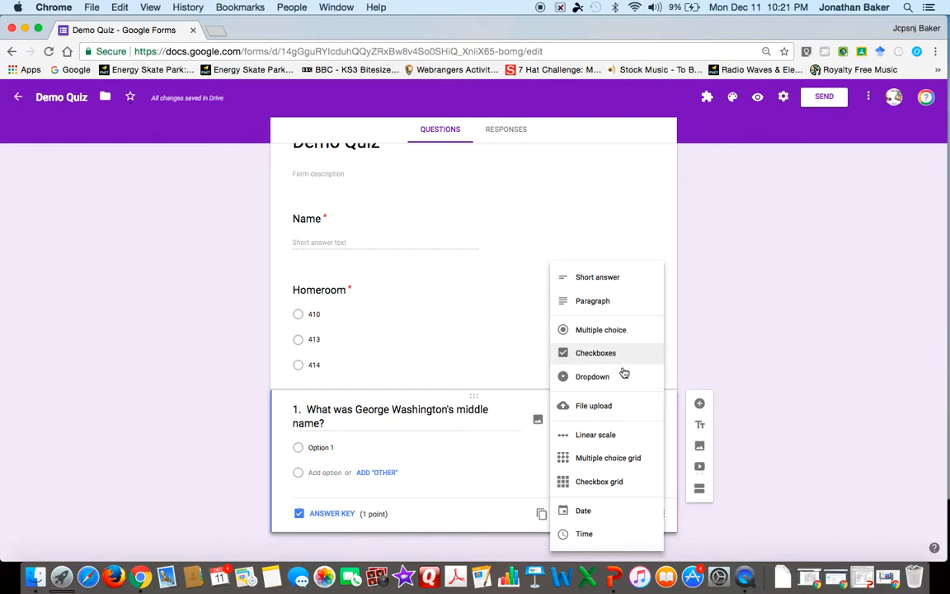
click(419, 339)
click(578, 298)
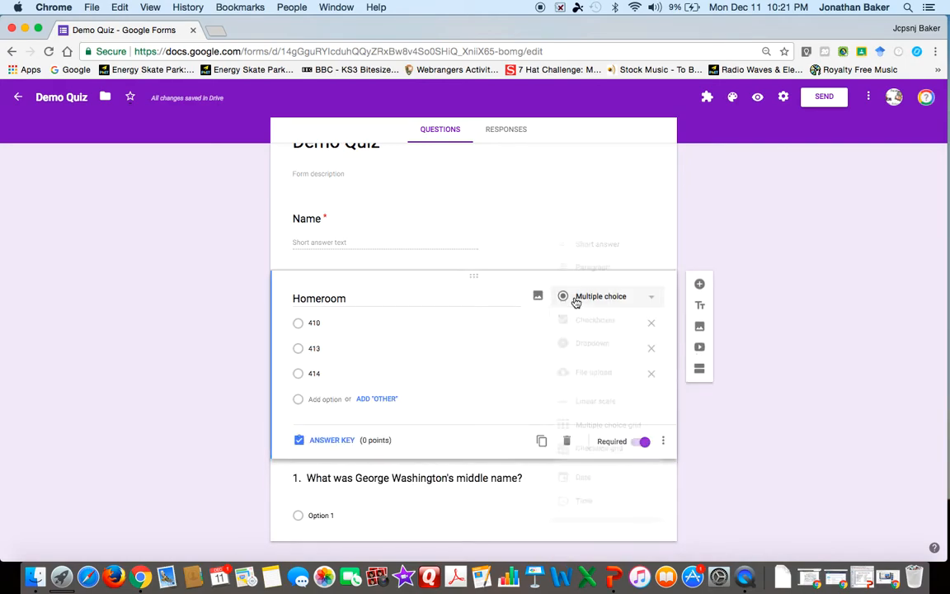
click(618, 342)
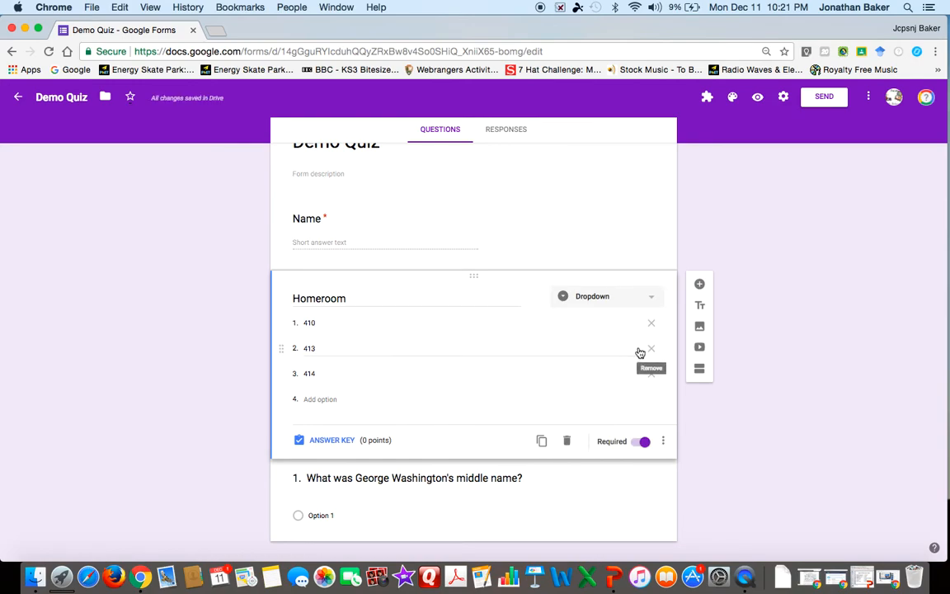
Preview the quiz, check the Homeroom dropdown's choices, and close the preview
click(757, 96)
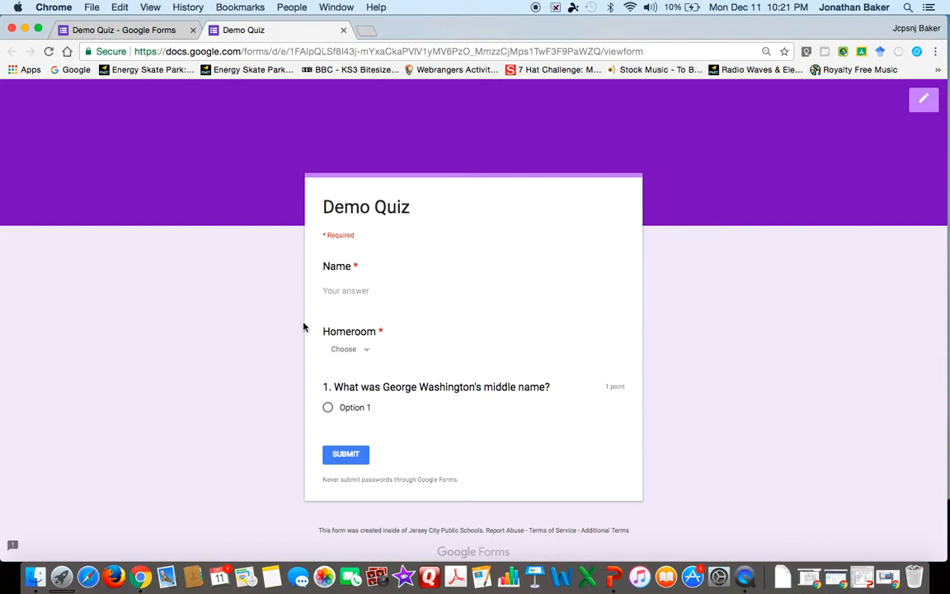
click(363, 346)
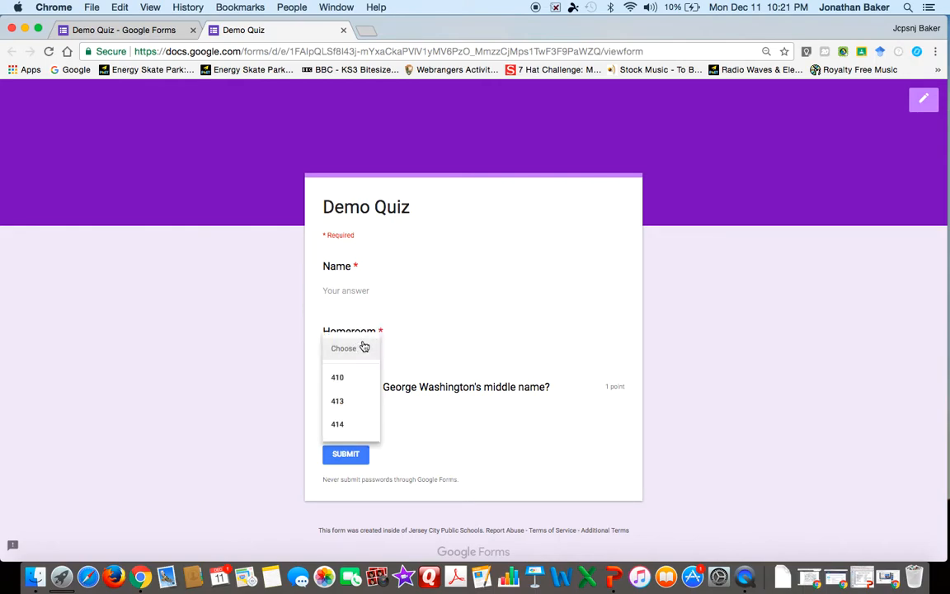
click(410, 350)
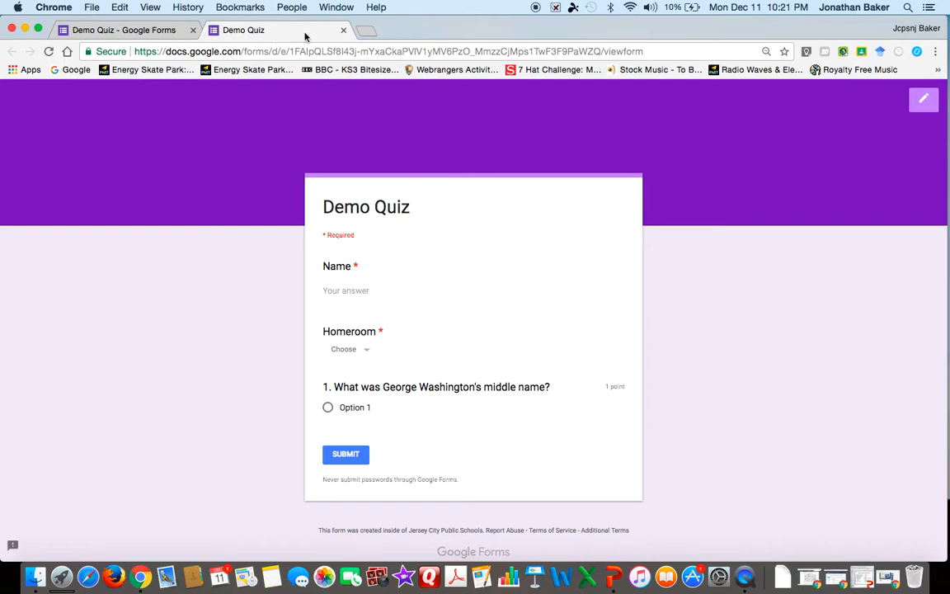
click(343, 30)
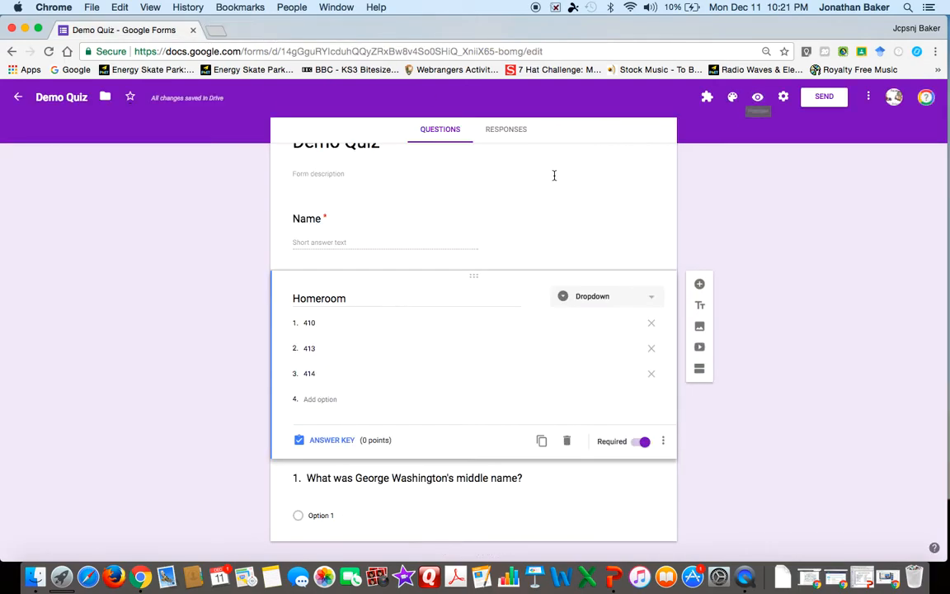
Give the George Washington question the options Reginald, Sam, Thomas and No middle name, and make it required
scroll(531, 417, down, 1)
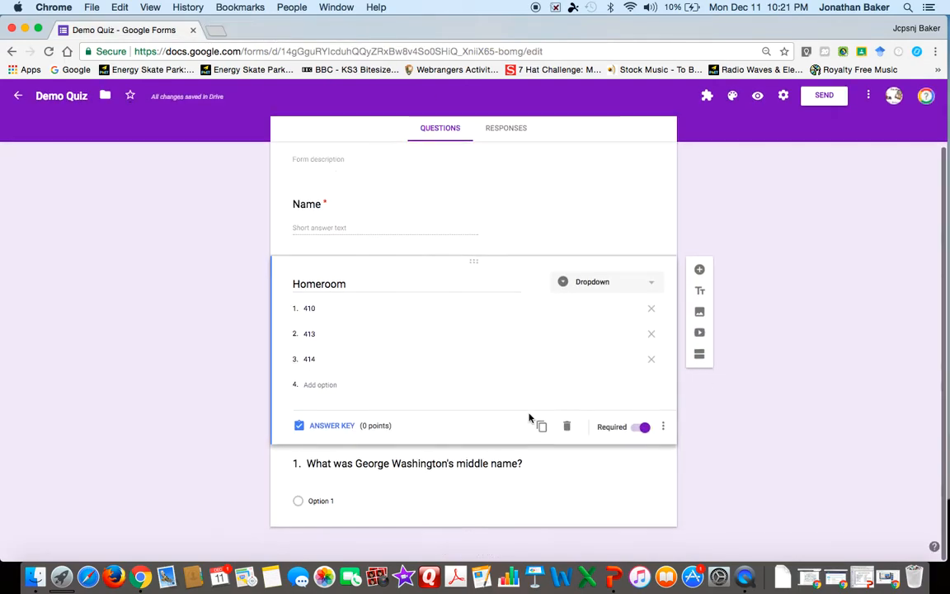
click(470, 478)
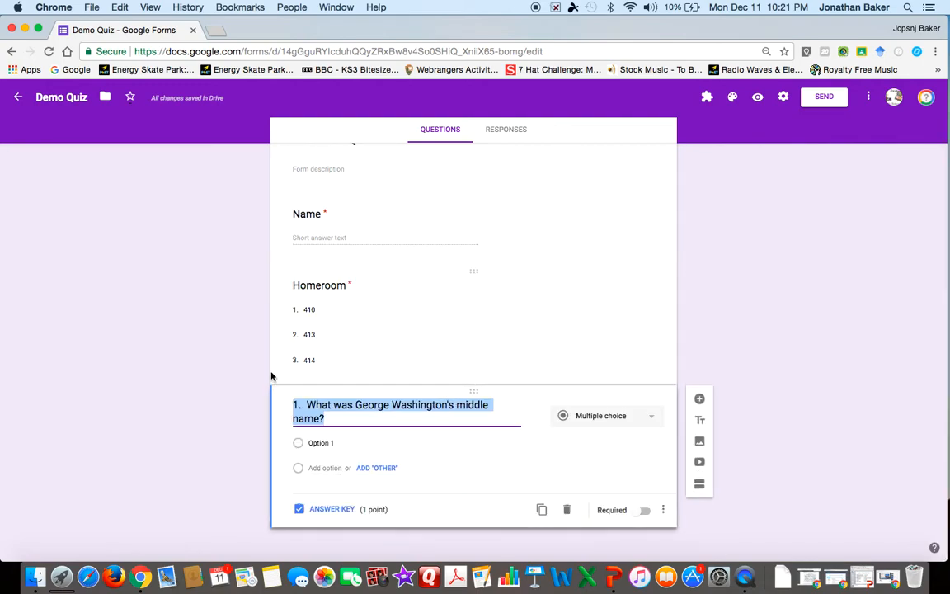
click(369, 446)
text(Reginald)
key(Return)
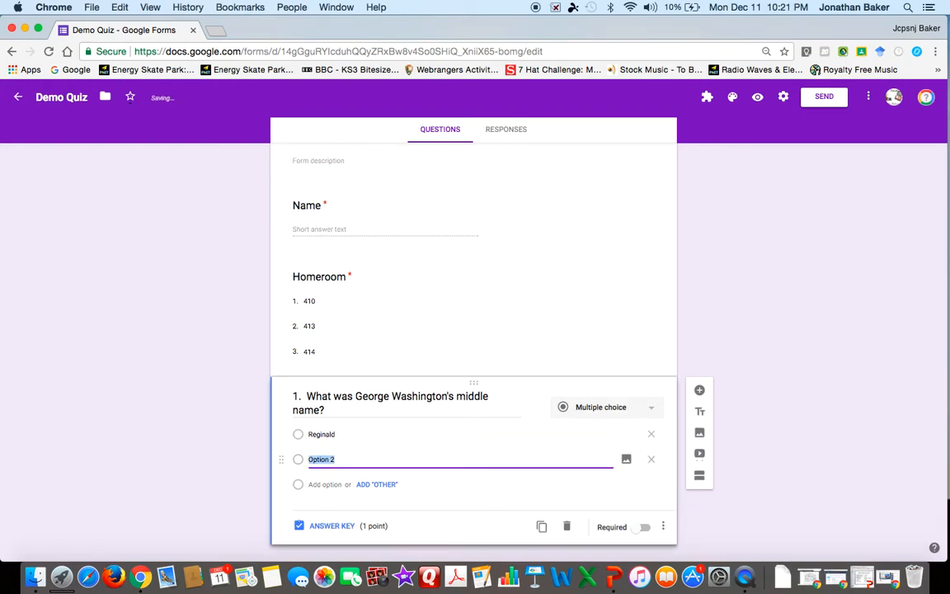
text(Sam)
key(Return)
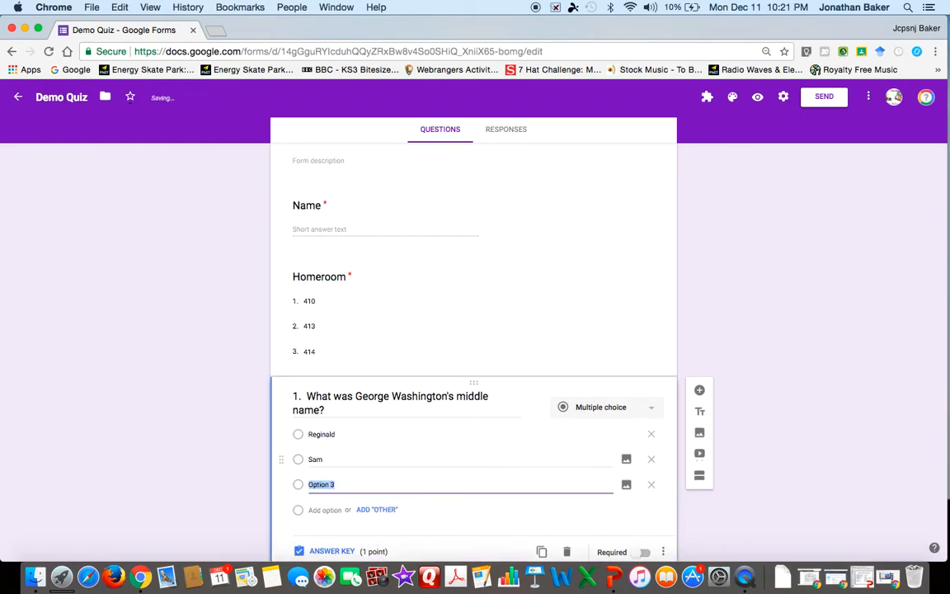
text(Thomas)
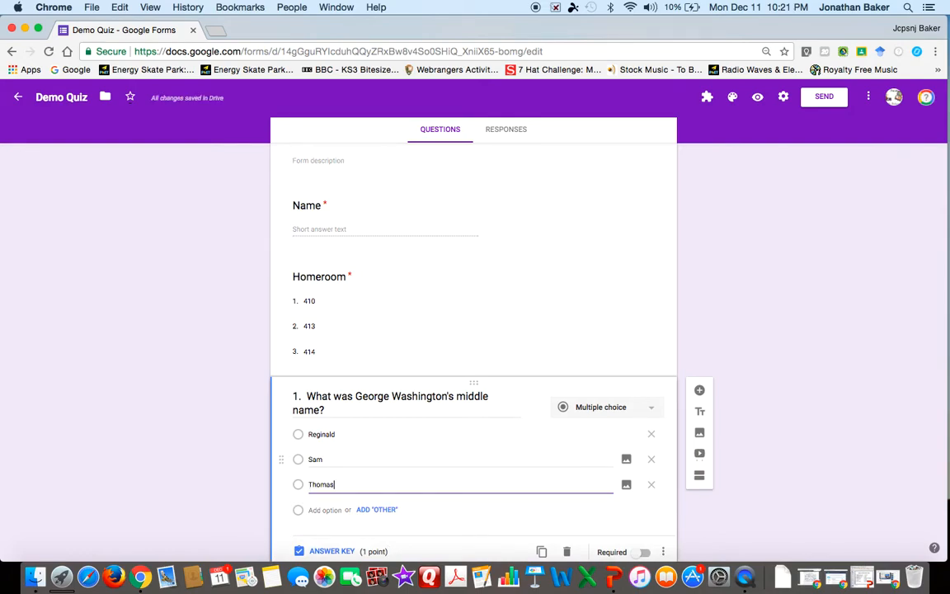
key(Return)
text(No middle name)
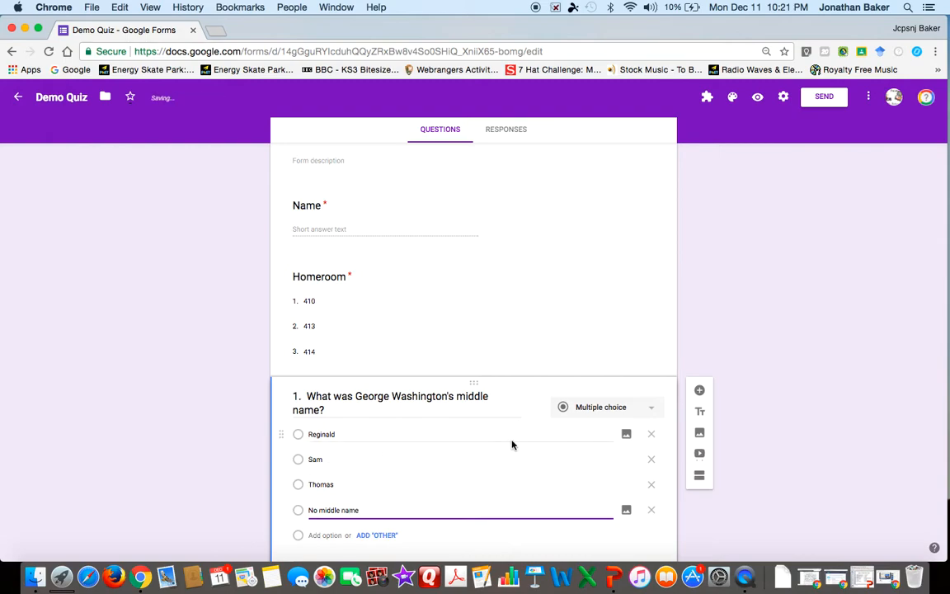
scroll(511, 445, down, 2)
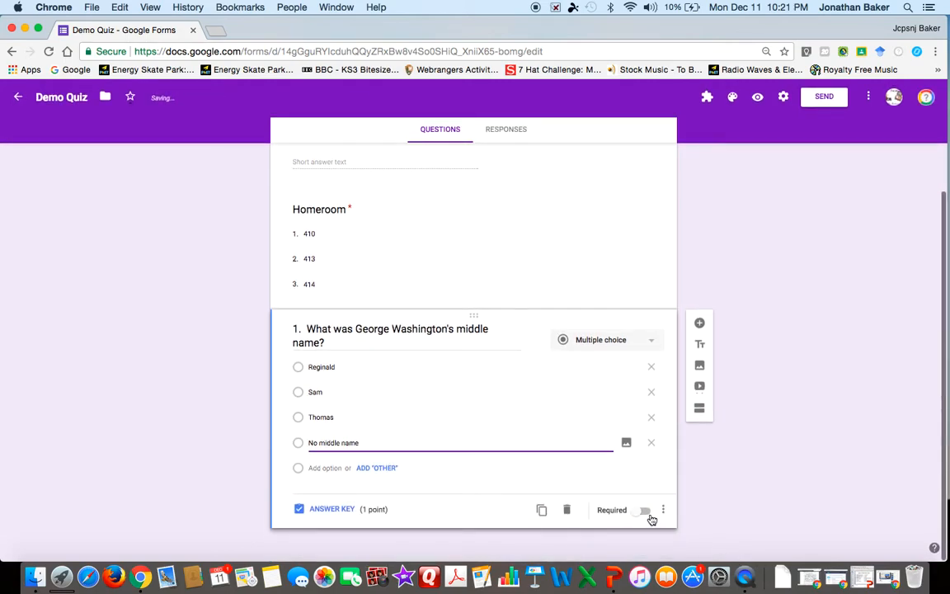
click(642, 513)
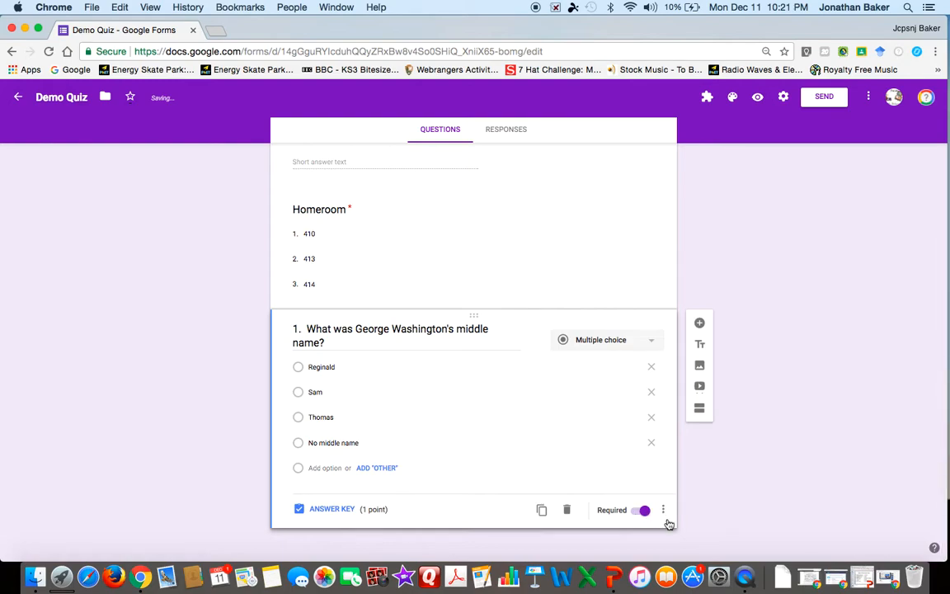
Mark No middle name as the correct answer to the George Washington question and make it worth 5 points
click(667, 515)
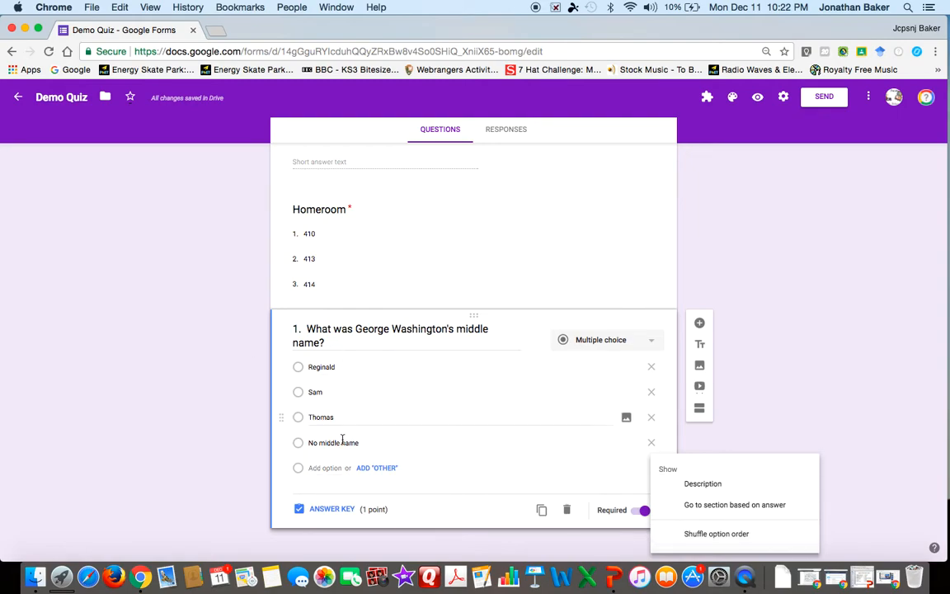
click(477, 507)
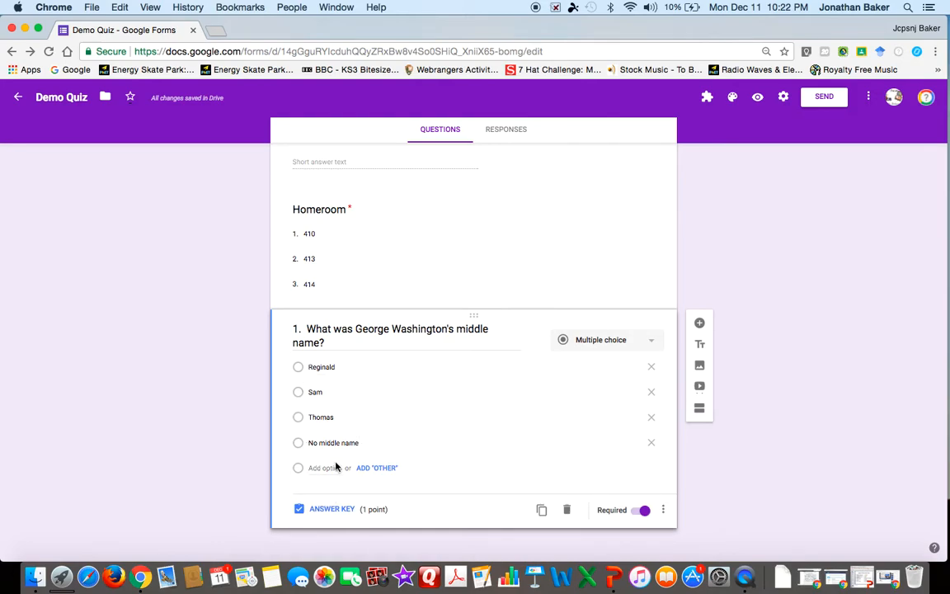
click(337, 509)
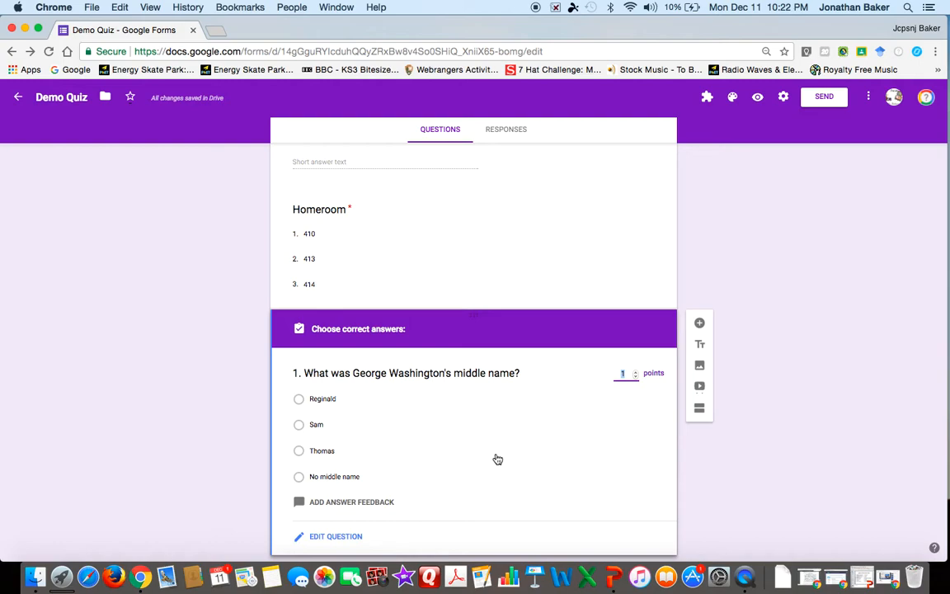
click(340, 476)
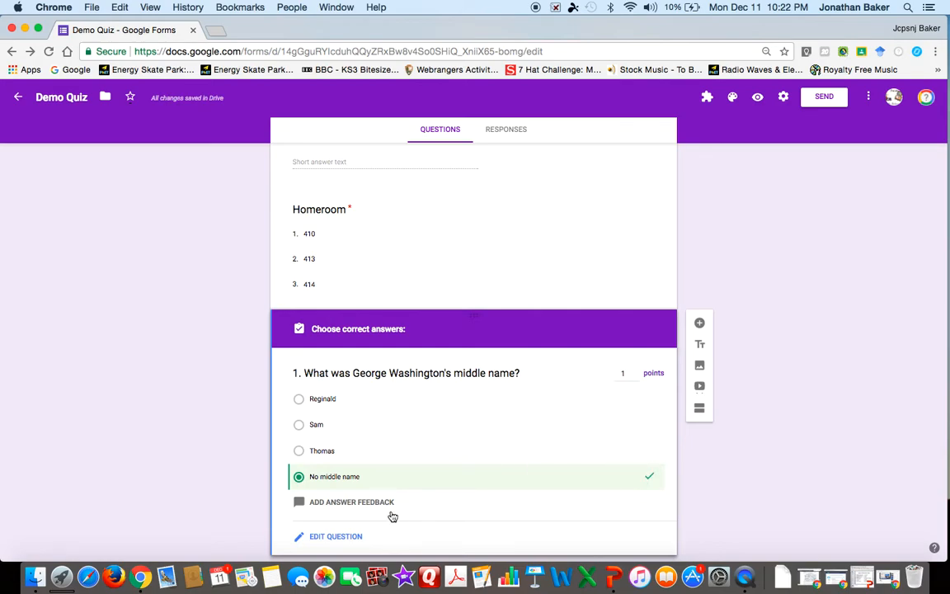
click(346, 536)
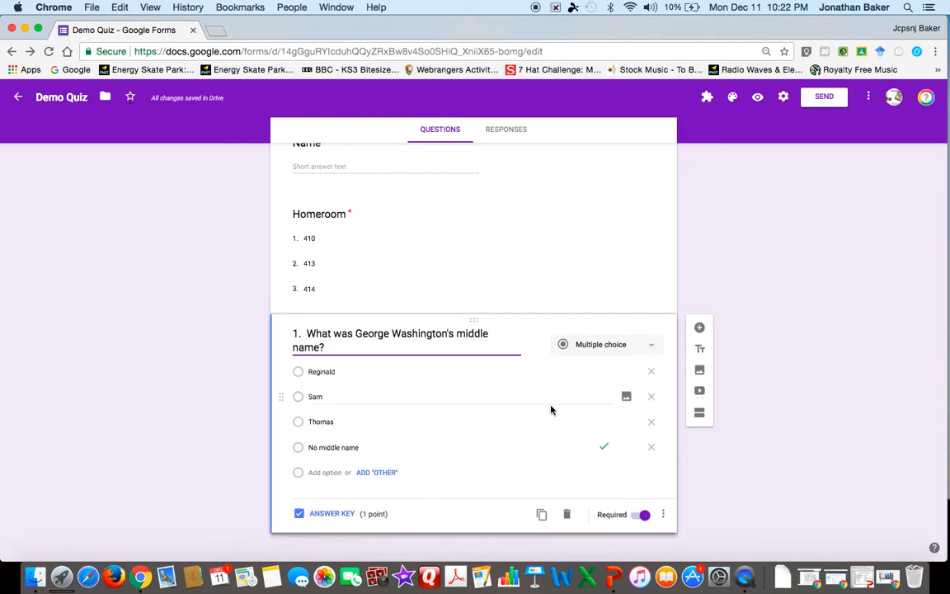
click(335, 513)
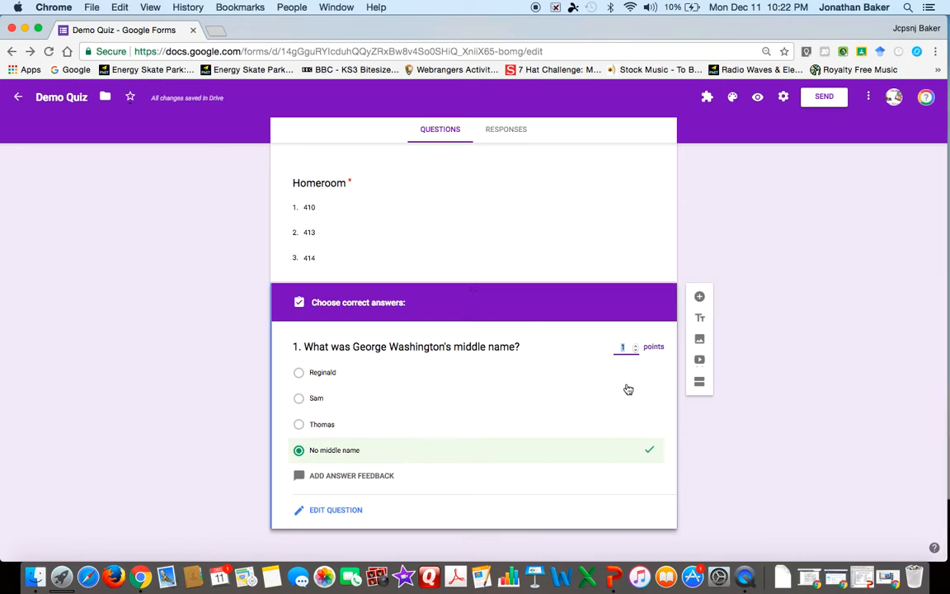
text(5)
click(353, 511)
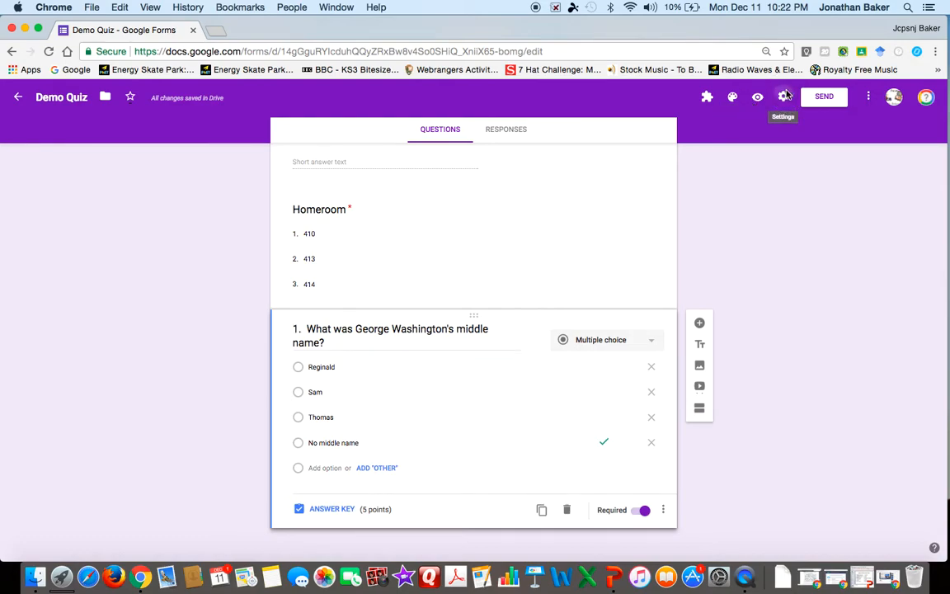
Set the form to collect email addresses and limit respondents to 1 response, review the presentation and quiz options, and save the settings
click(784, 98)
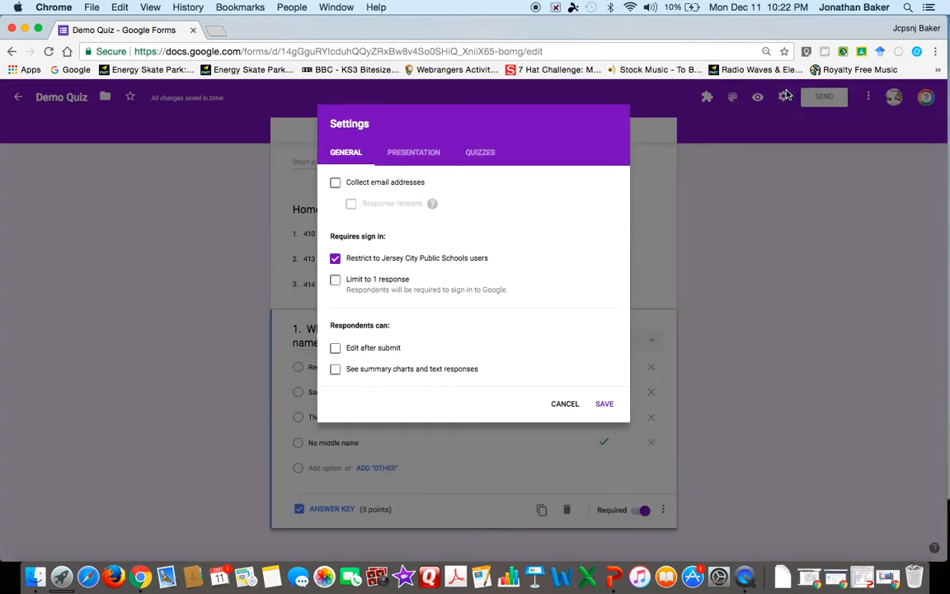
click(336, 183)
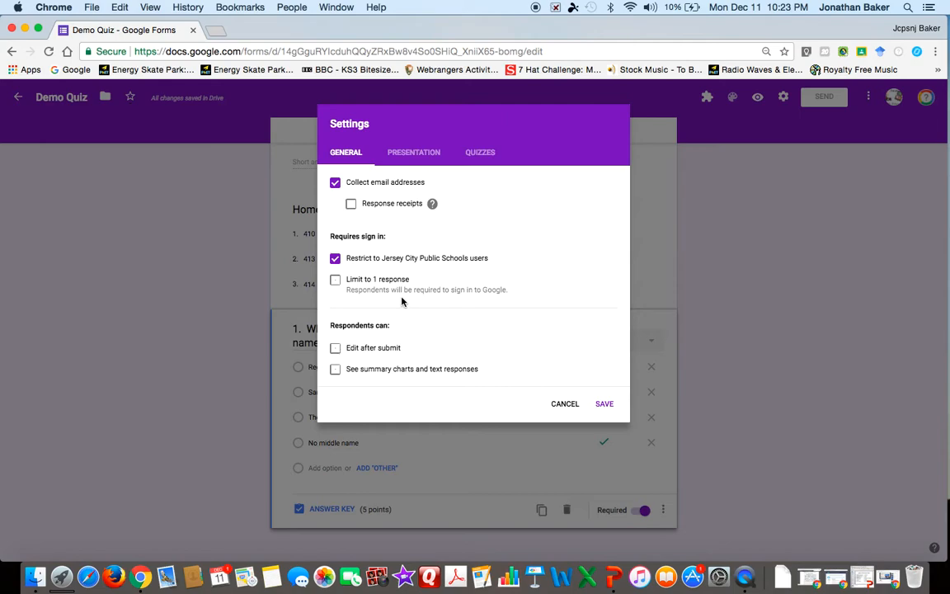
click(337, 280)
click(415, 151)
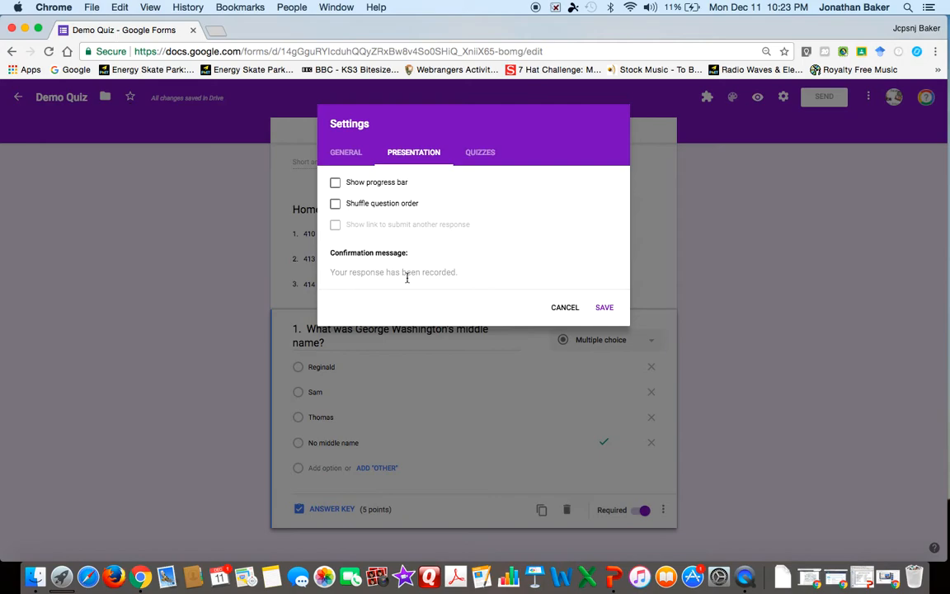
click(485, 156)
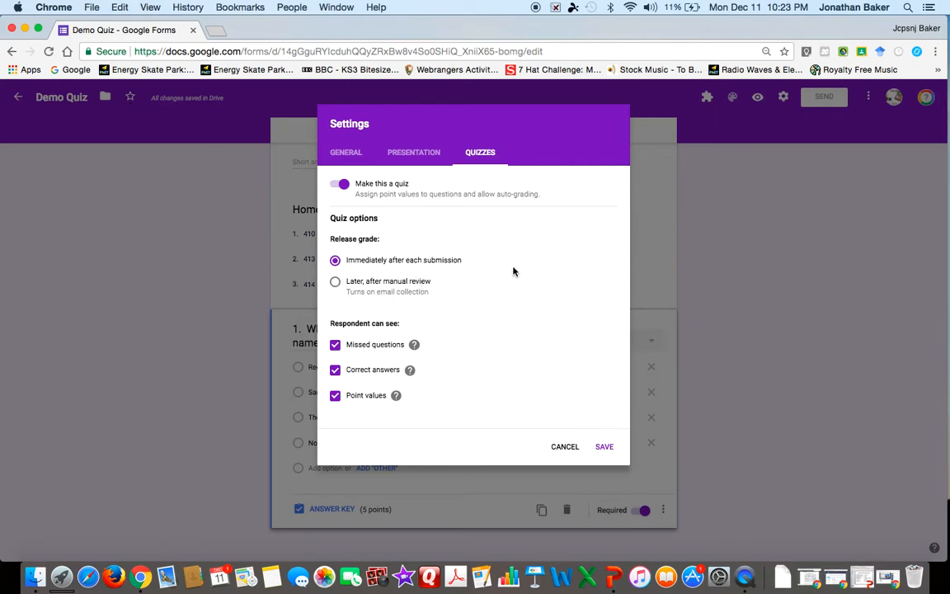
click(604, 446)
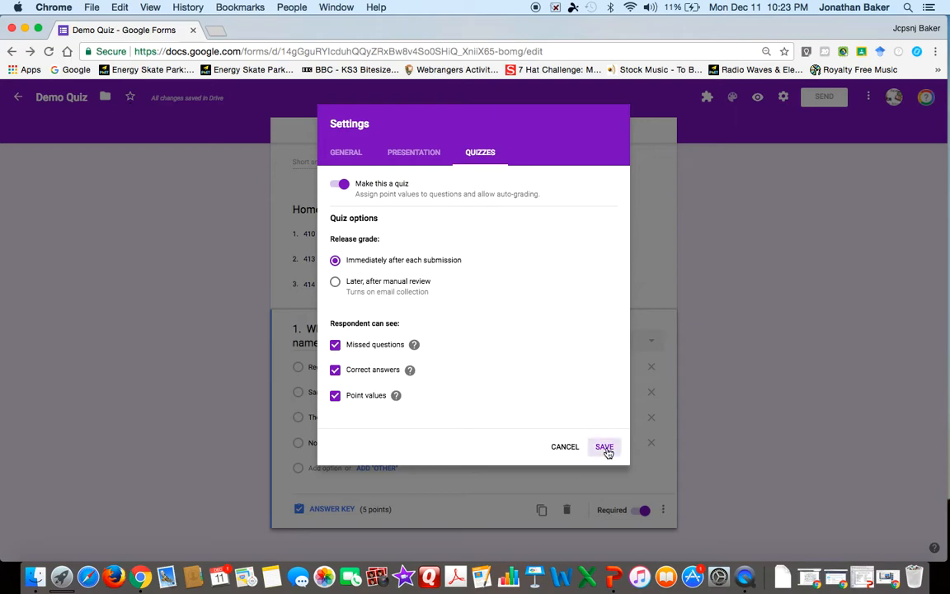
Add a required short answer question below the George Washington question that reads "_____ is the capital of NJ."
scroll(690, 440, down, 1)
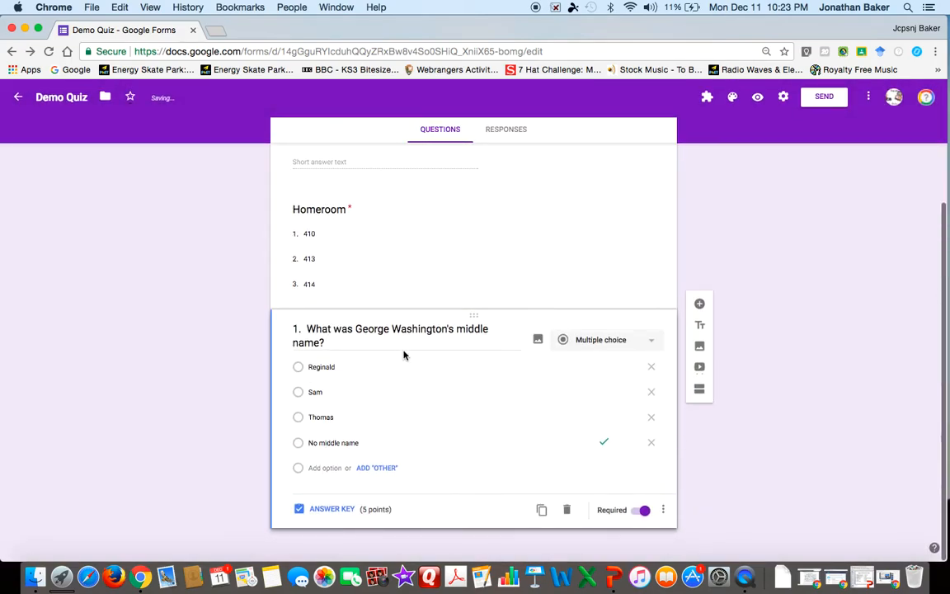
click(698, 305)
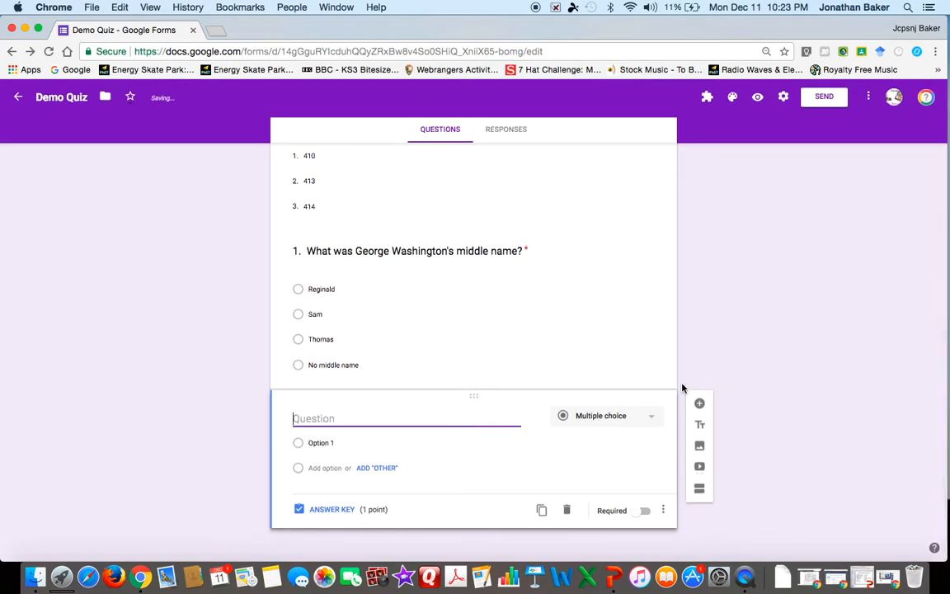
text(_____)
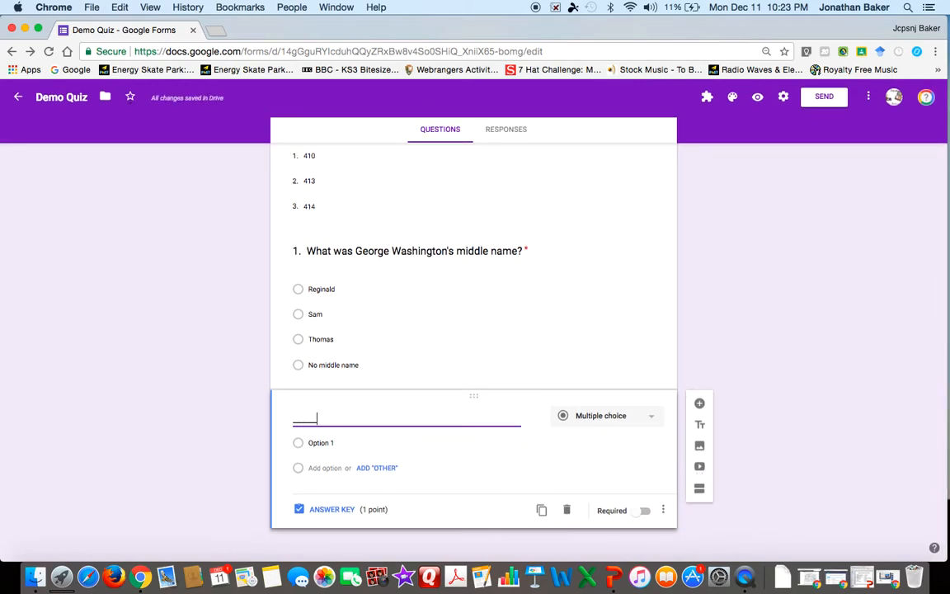
text( is the capital of NJ.)
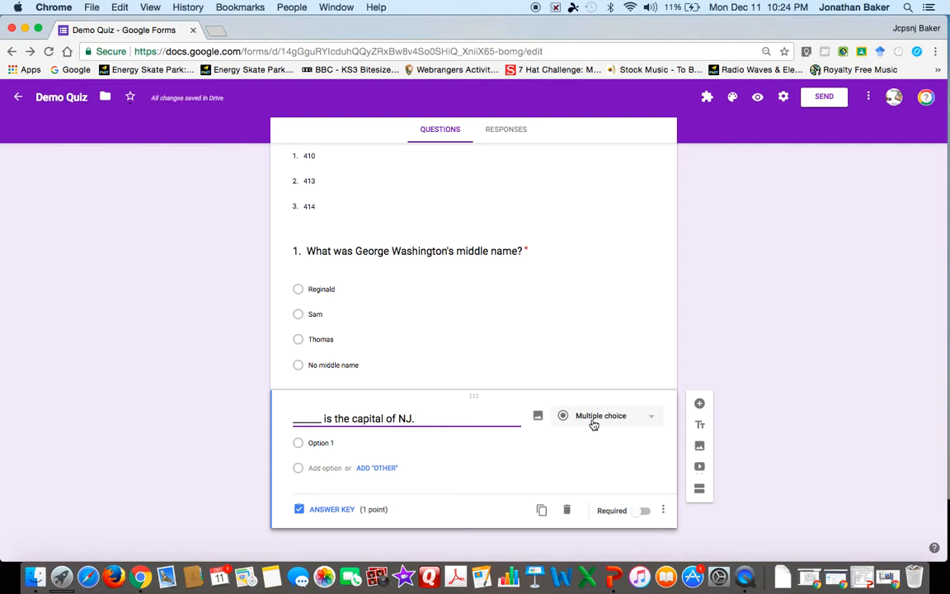
click(640, 511)
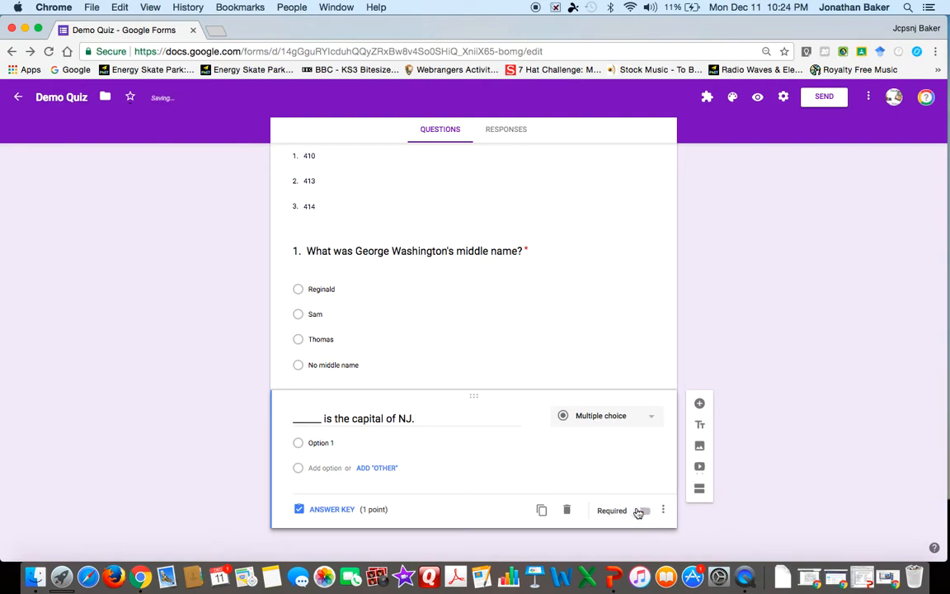
click(595, 425)
click(633, 277)
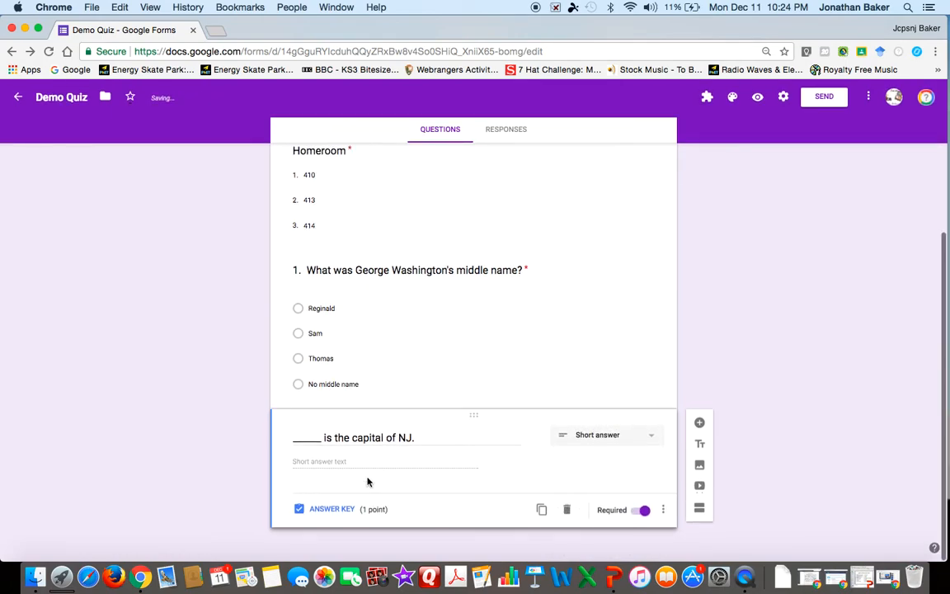
List "Trenton" and "trenton" as correct answers in the NJ capital question's answer key
click(342, 510)
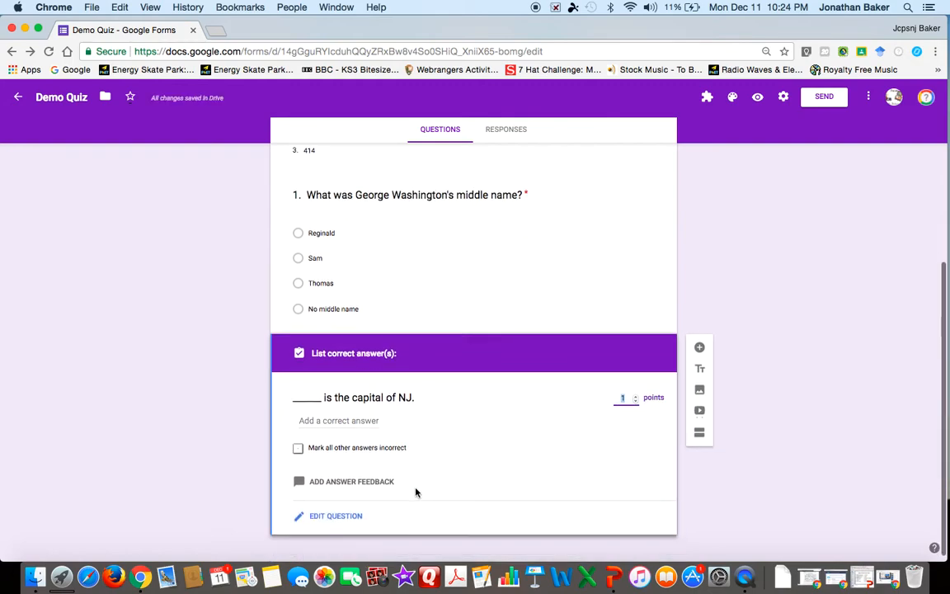
click(361, 420)
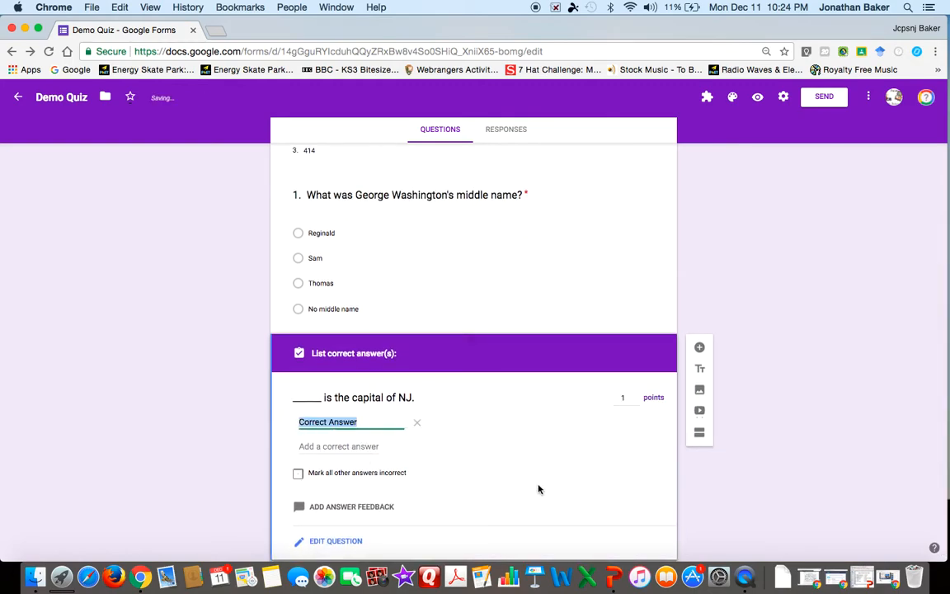
text(Trenton)
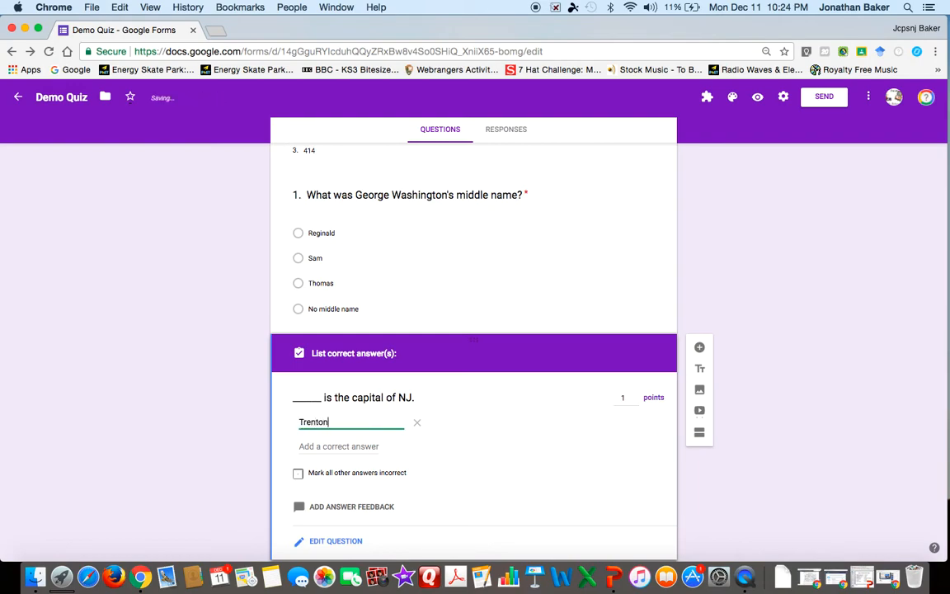
key(Return)
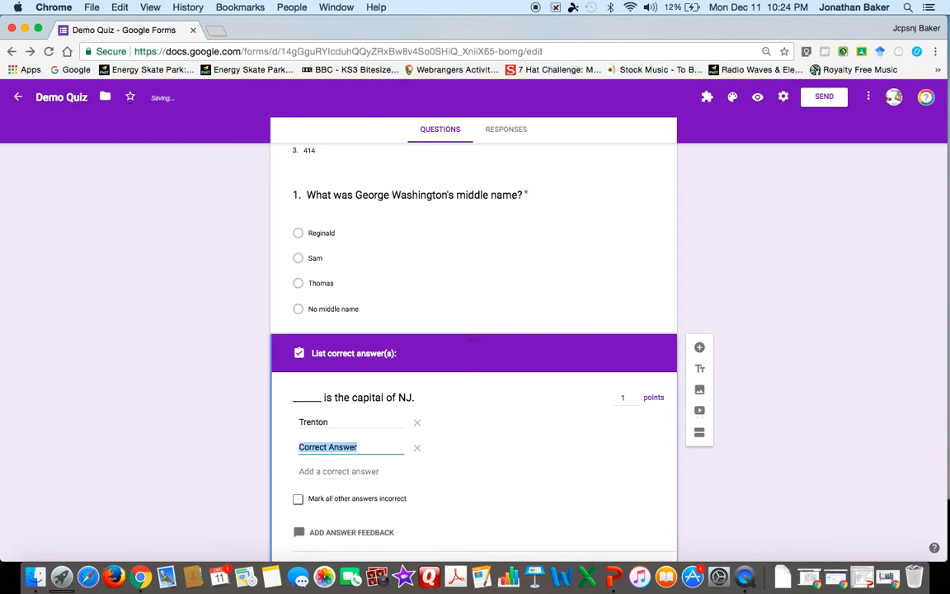
text(trenton)
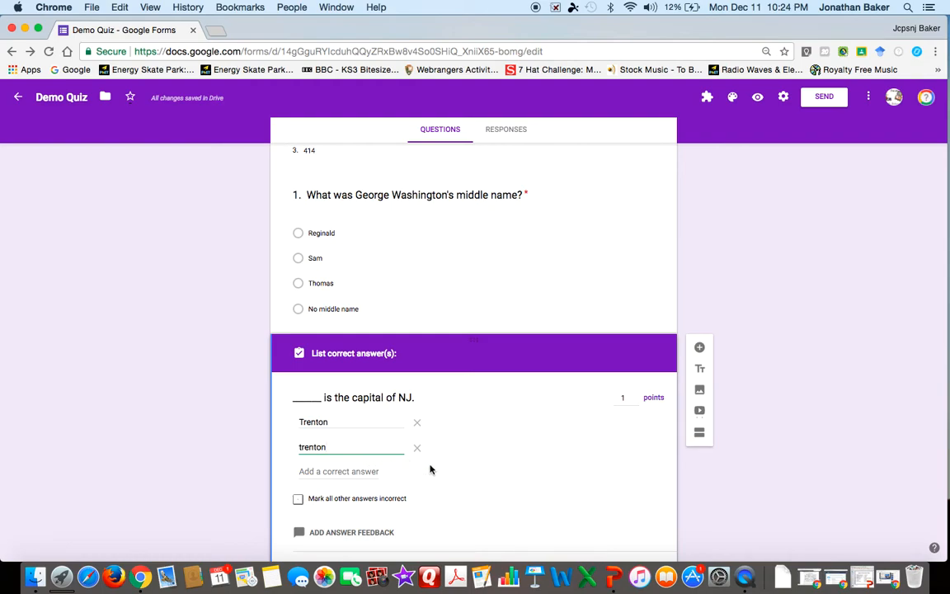
Make the NJ capital question worth 5 points and return to editing the question
scroll(438, 468, down, 1)
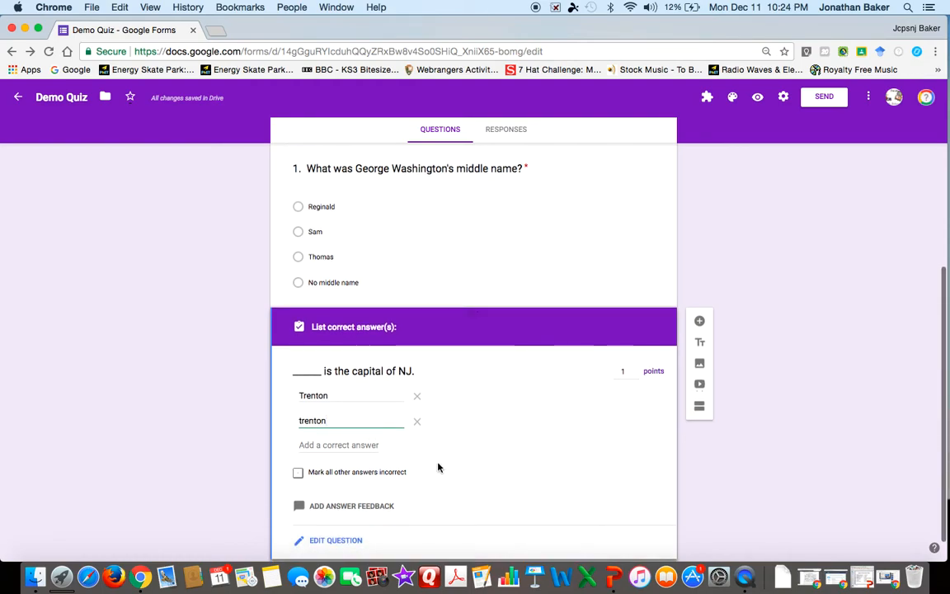
click(622, 371)
text(5)
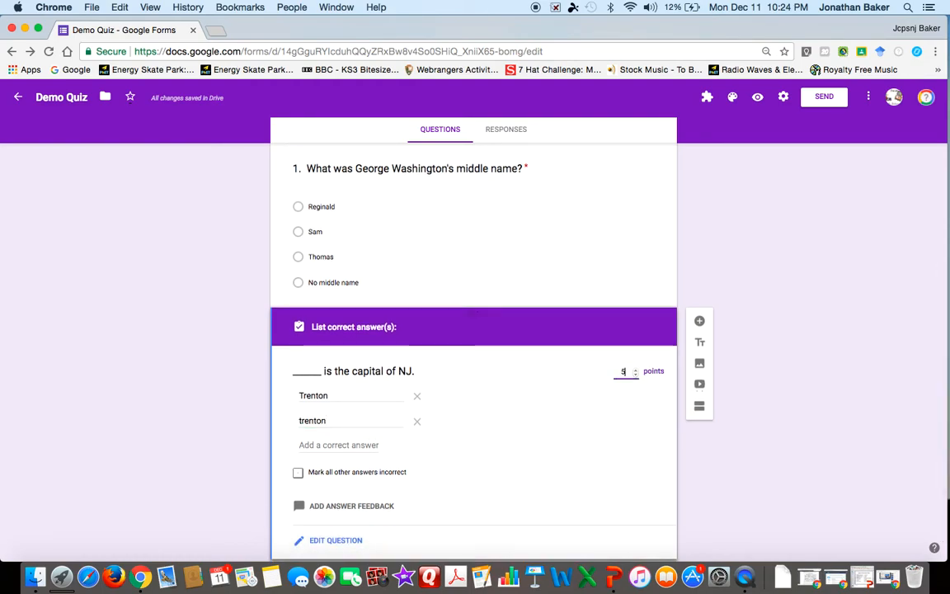
scroll(567, 419, down, 1)
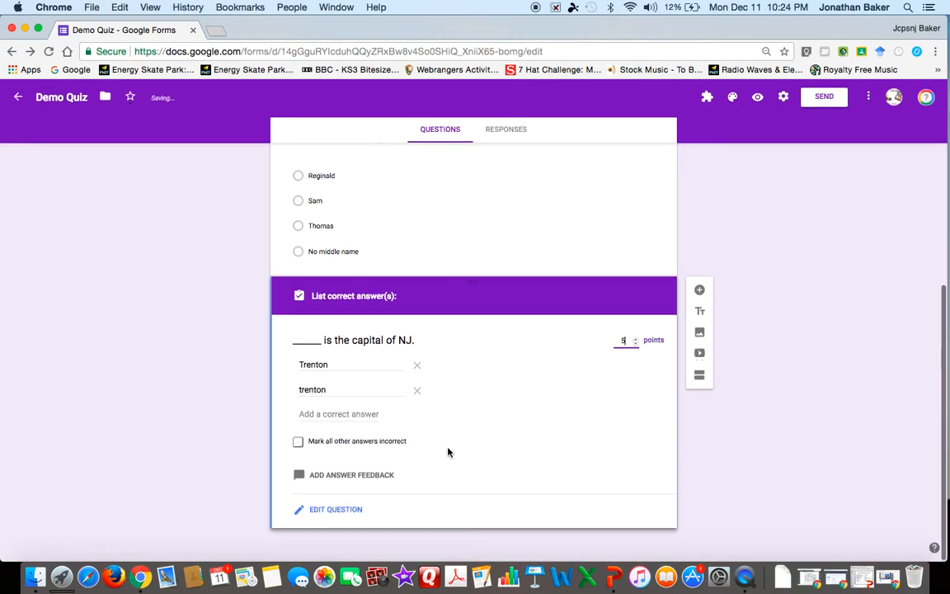
click(334, 509)
Examine the collaborator sharing options, including the permission for invited people, and the form's general settings, leaving both without changes
scroll(477, 471, up, 3)
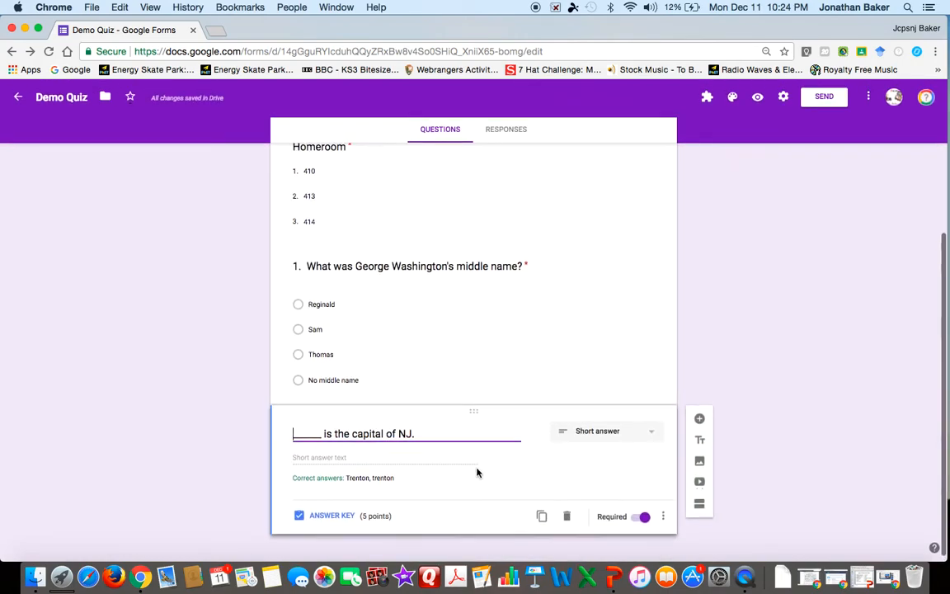
click(869, 98)
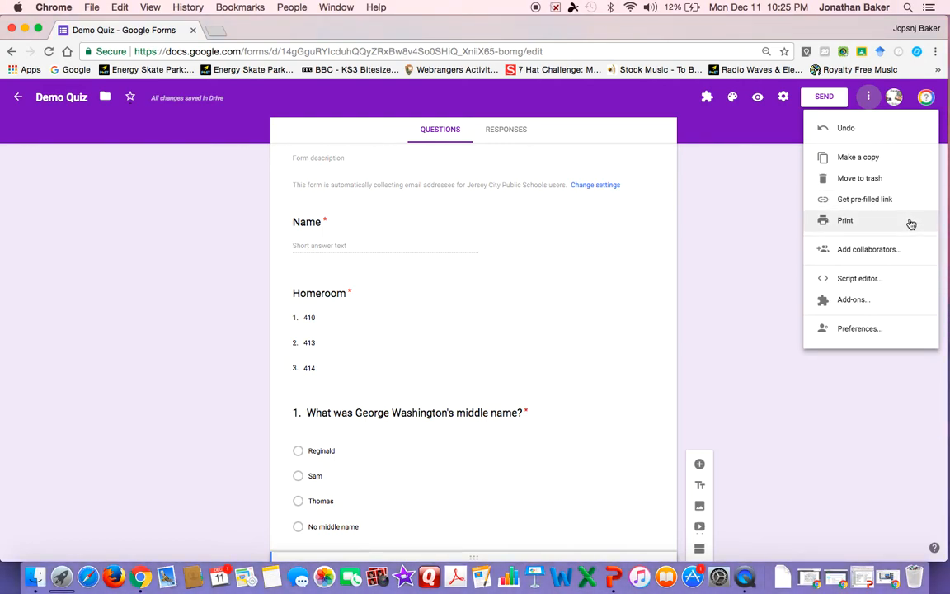
click(906, 254)
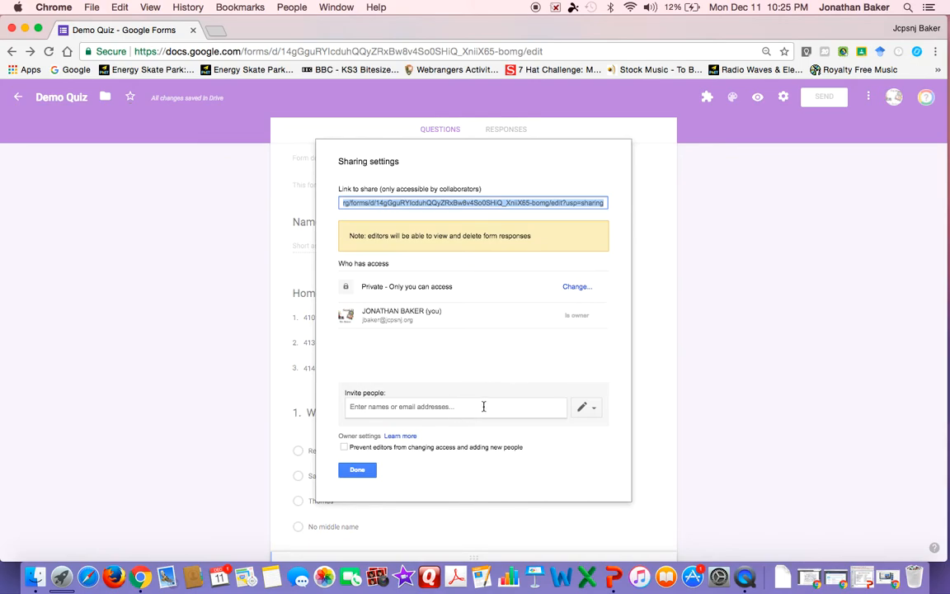
click(587, 408)
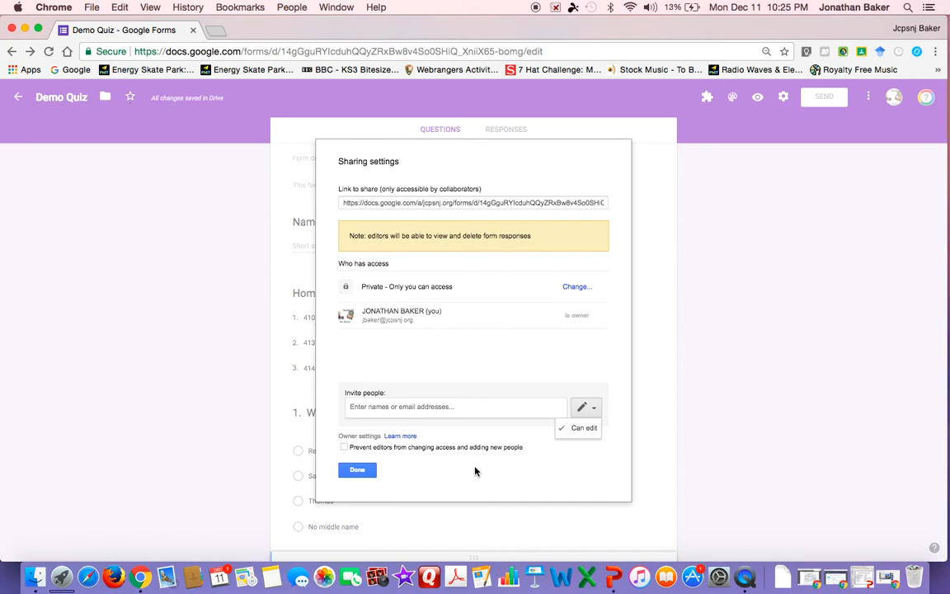
click(369, 470)
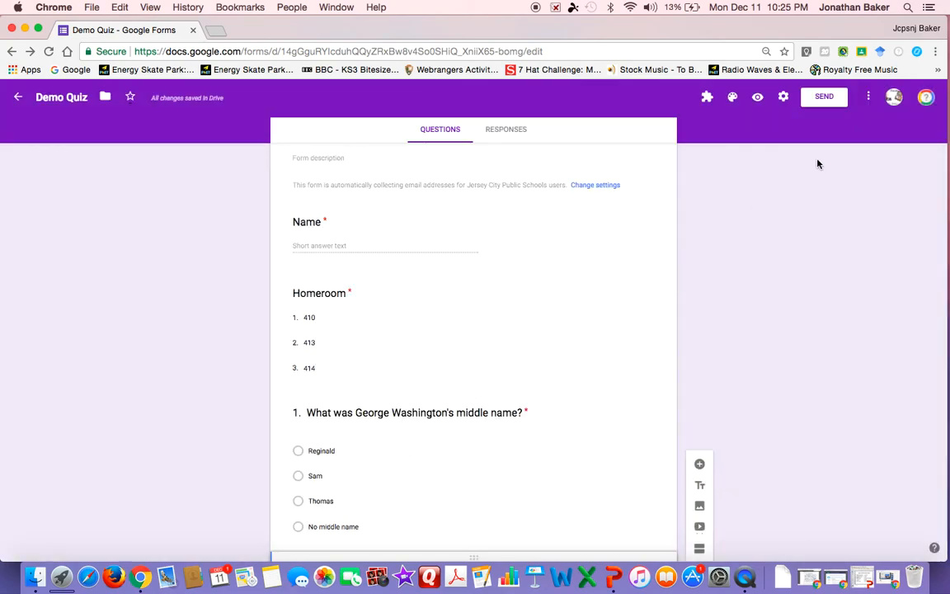
click(784, 98)
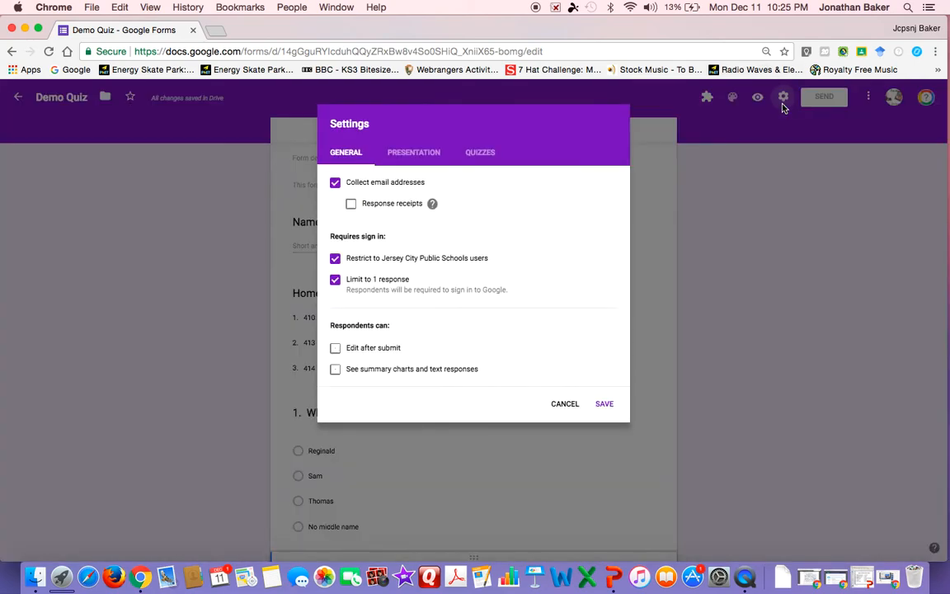
click(564, 404)
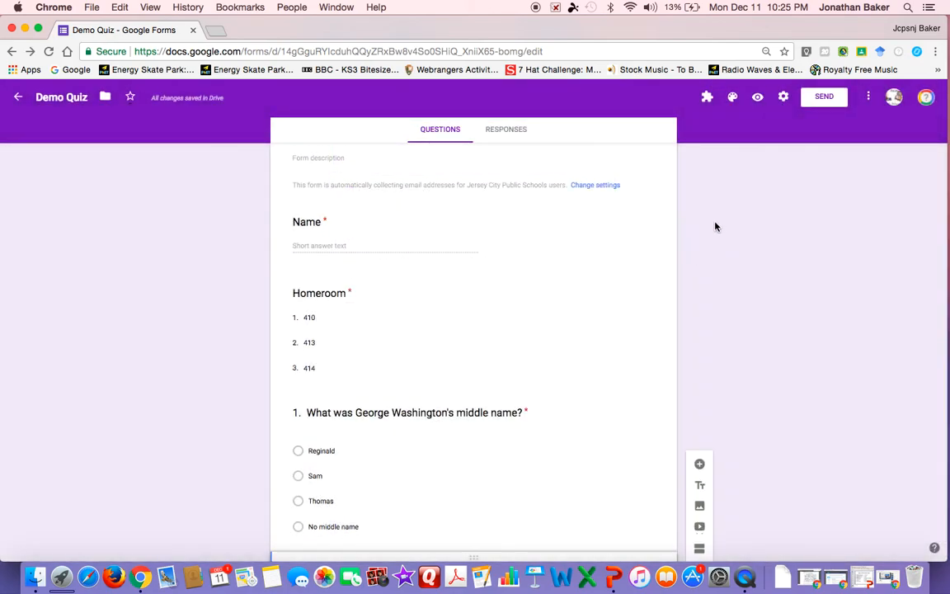
Change the form's theme color to red
click(734, 95)
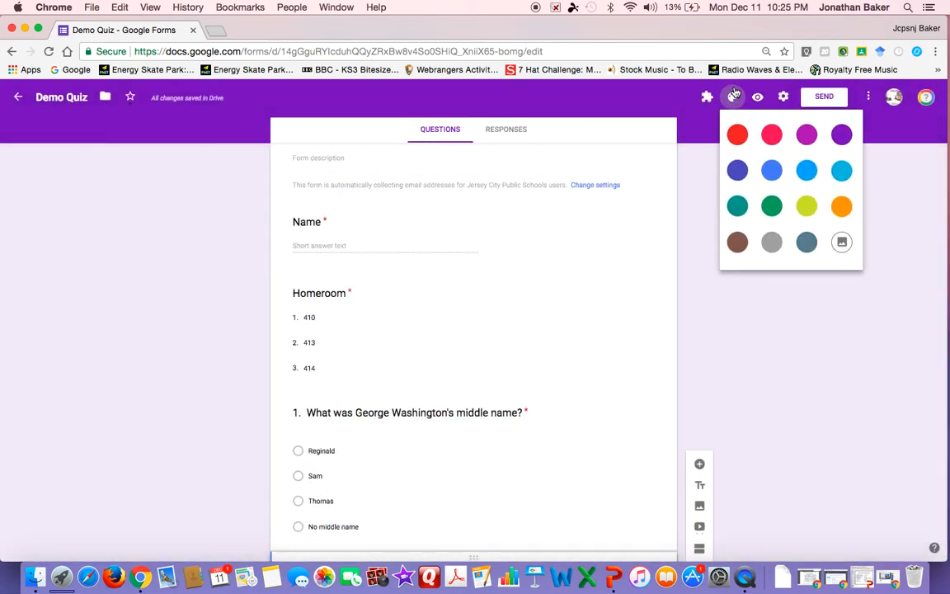
click(739, 137)
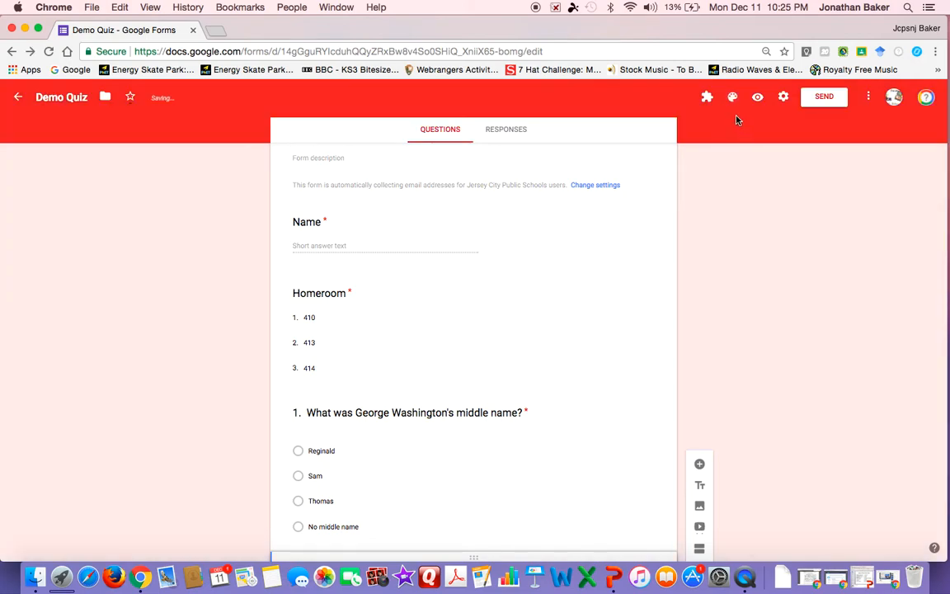
Change the form's theme color from red to indigo
click(733, 97)
click(733, 97)
click(739, 172)
Apply the guitar player photo from the Work and School themes as the form's header image
click(732, 99)
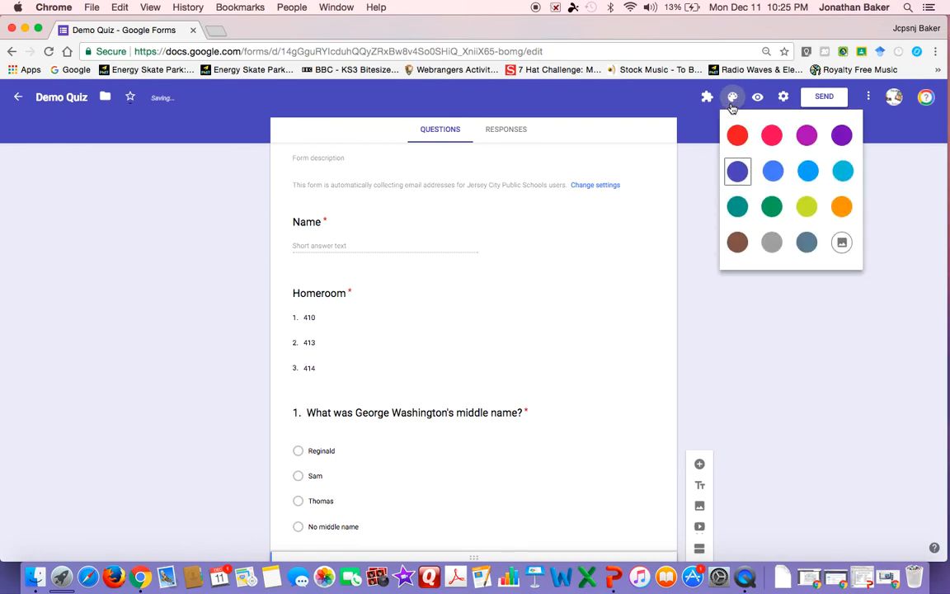
click(842, 243)
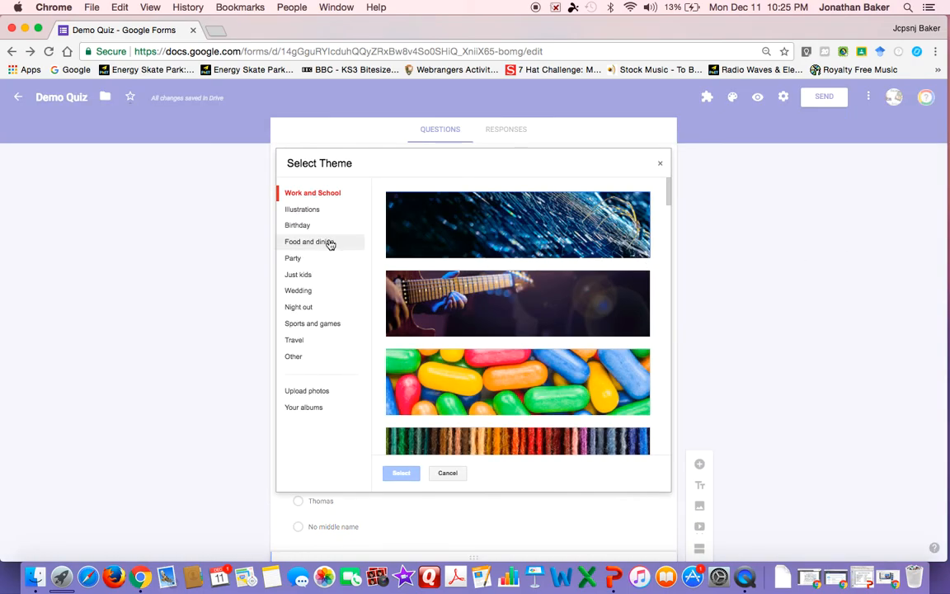
click(488, 313)
click(404, 473)
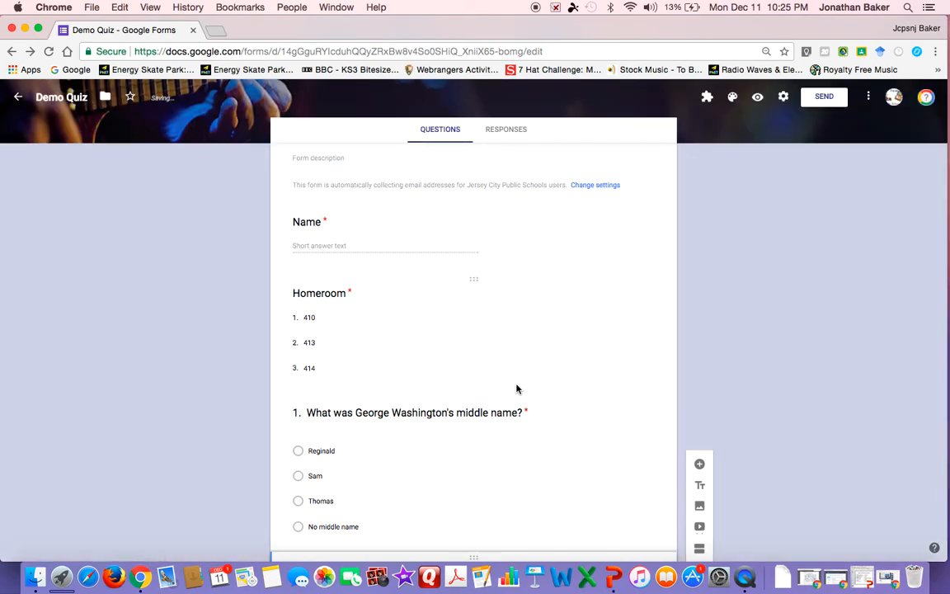
Preview the quiz as respondents see it, look over the themed page and close the preview
click(759, 98)
scroll(509, 337, down, 1)
scroll(509, 337, up, 2)
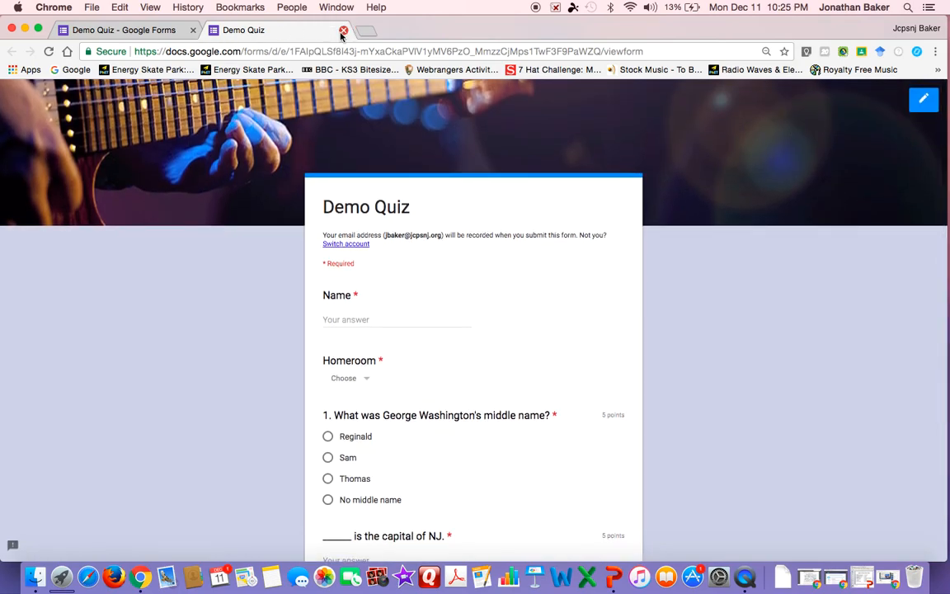
click(344, 30)
Apply the indoor basketball player photo from the Sports and games themes as the form's header image
click(734, 98)
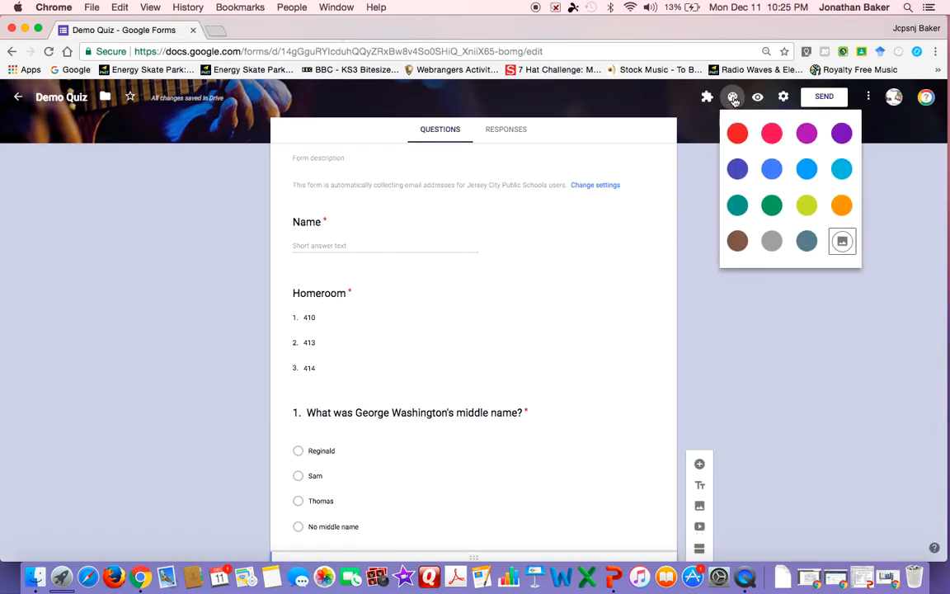
click(841, 241)
scroll(614, 332, down, 20)
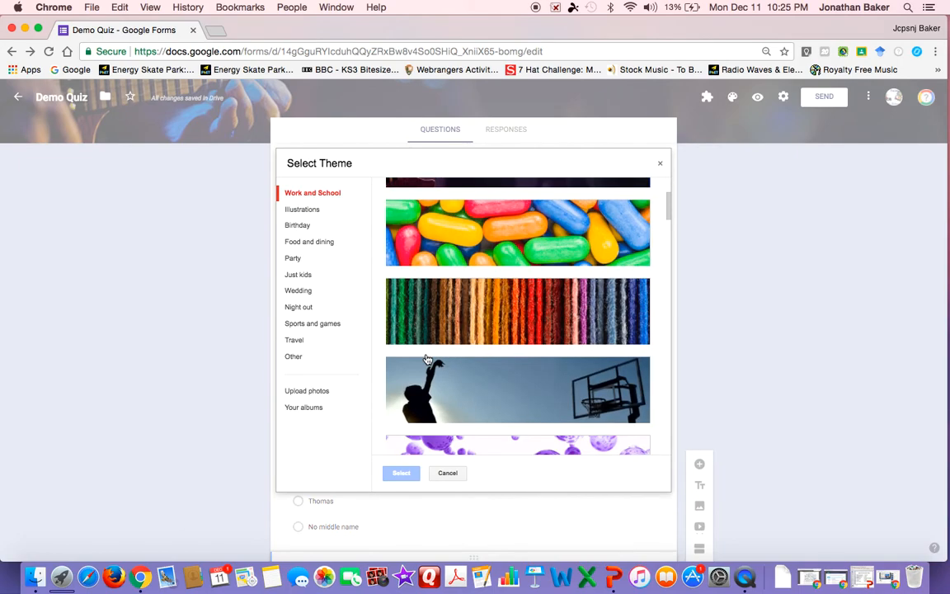
scroll(428, 360, down, 10)
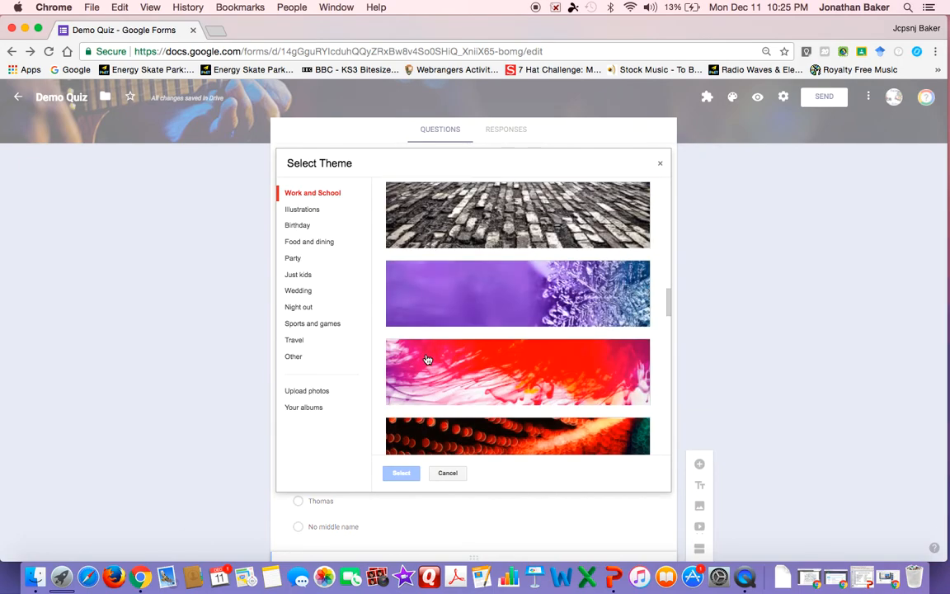
click(327, 323)
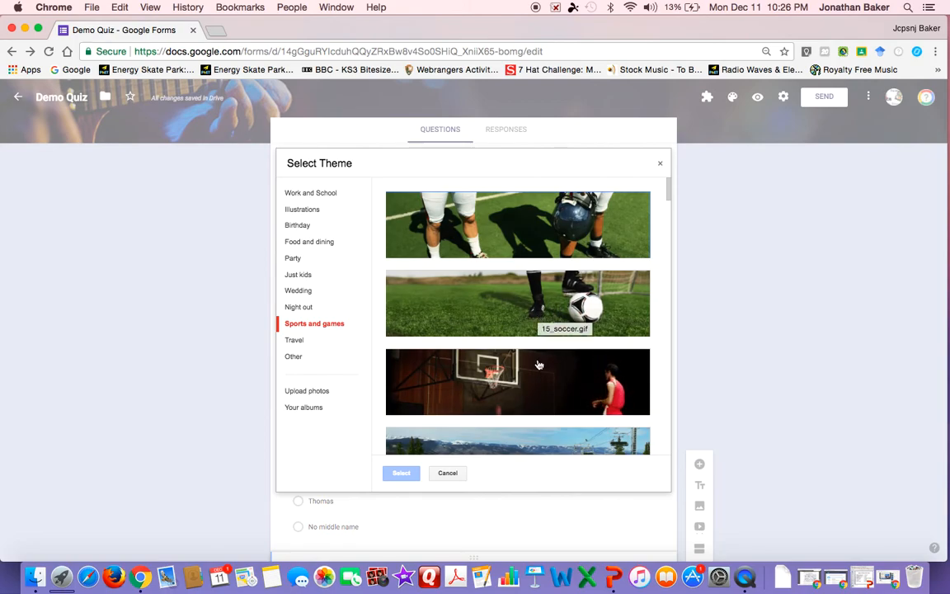
click(480, 386)
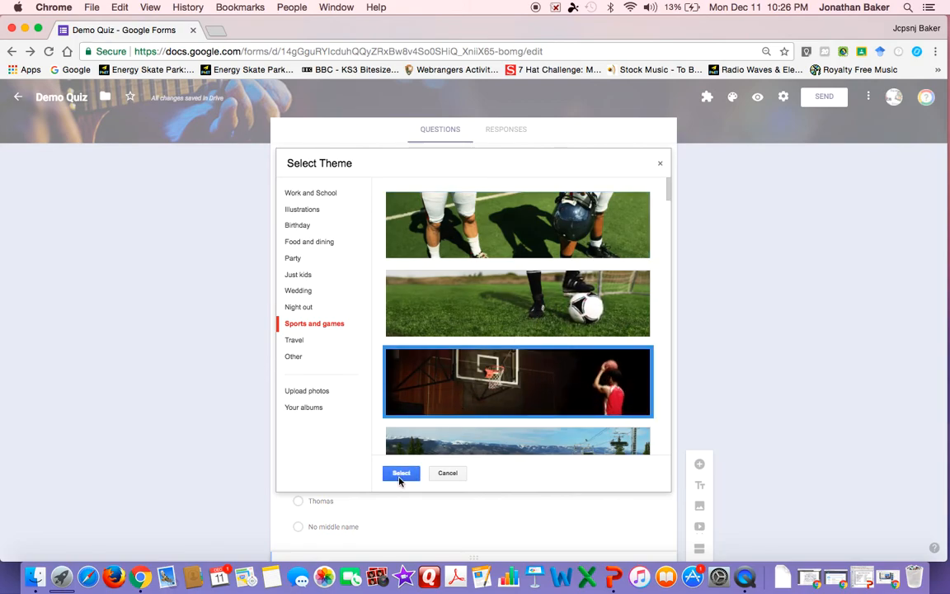
click(400, 473)
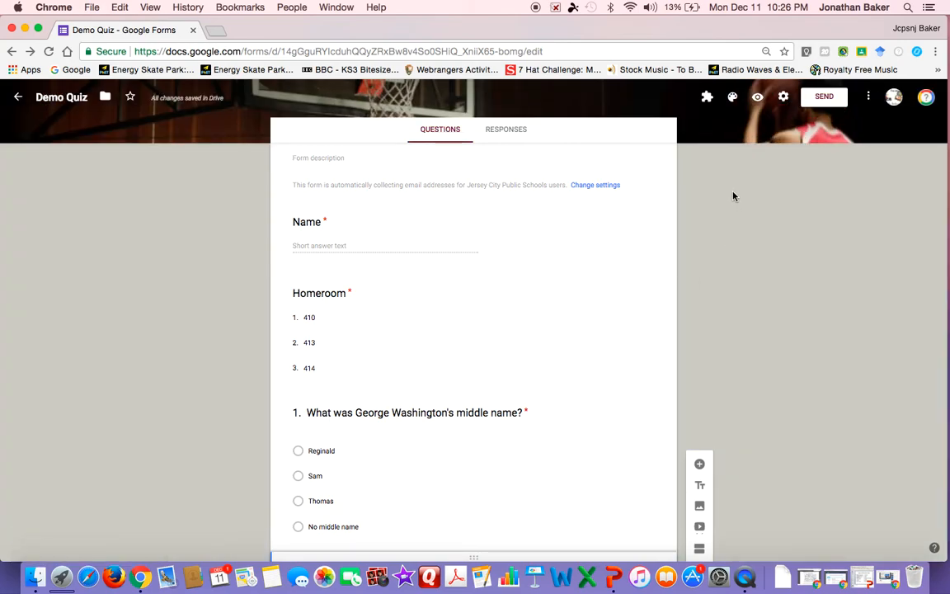
View the list of add-ons available for the form and close it without choosing one
click(708, 99)
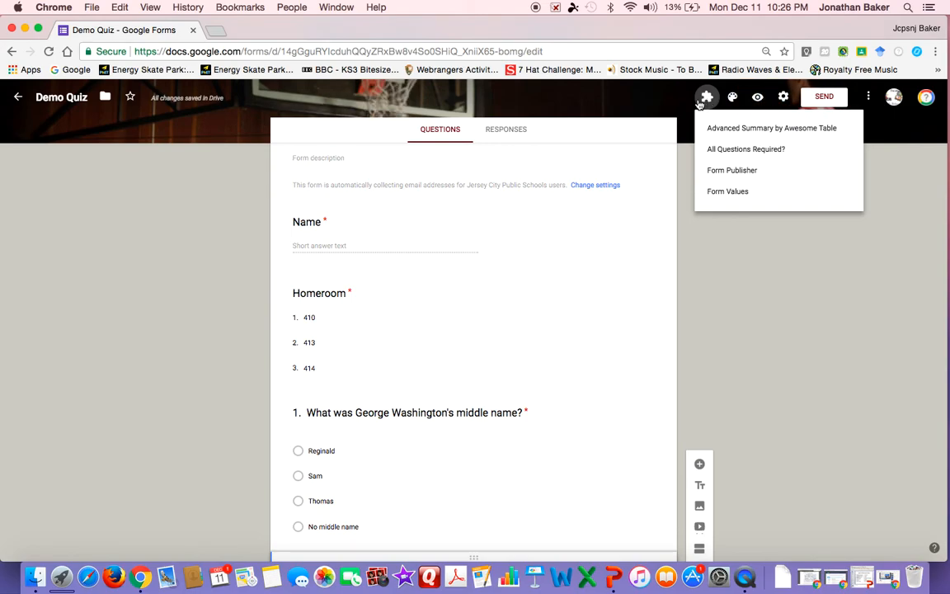
click(662, 183)
scroll(556, 299, up, 2)
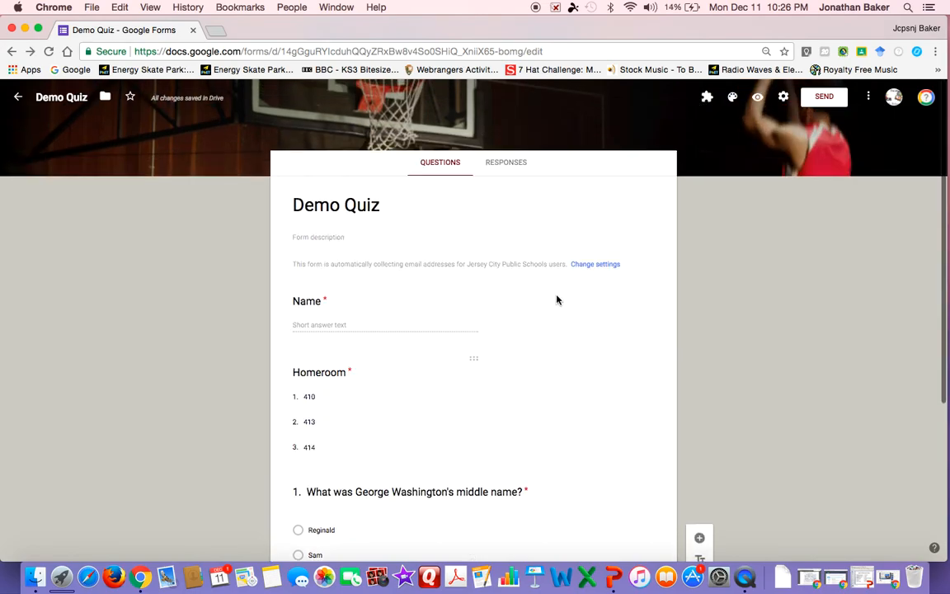
Create a new spreadsheet named Demo Quiz (Responses) as the quiz's response destination and return to the form
click(528, 168)
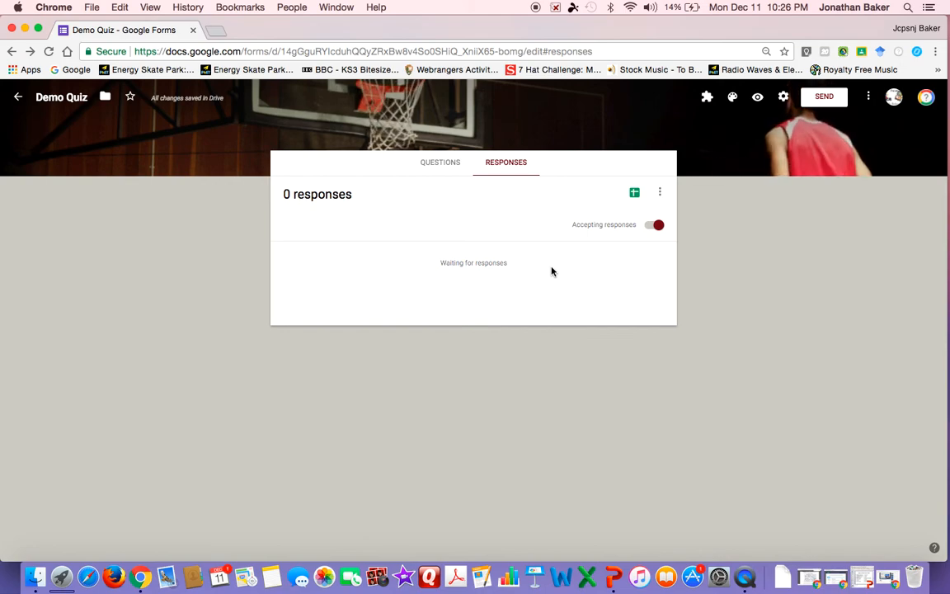
click(640, 193)
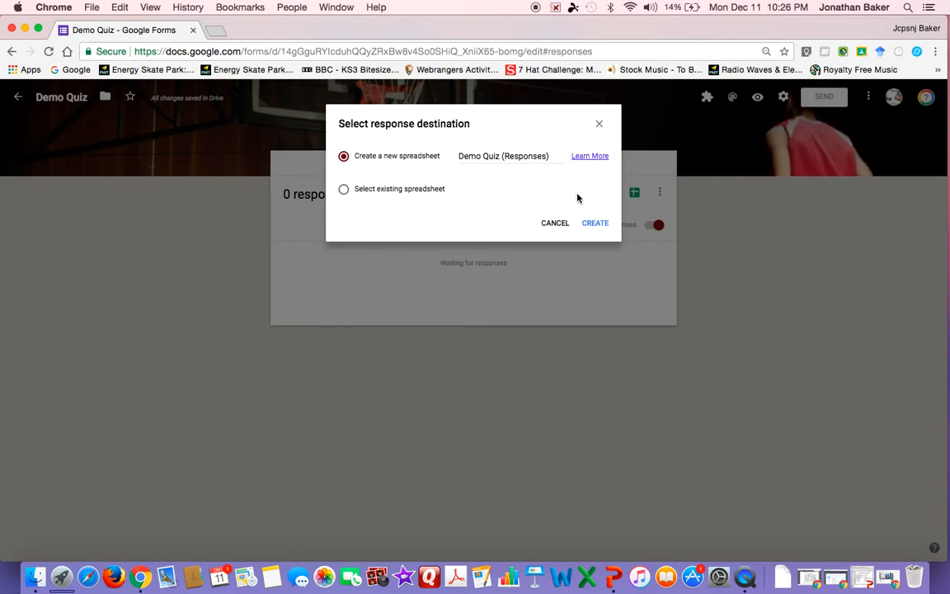
click(588, 221)
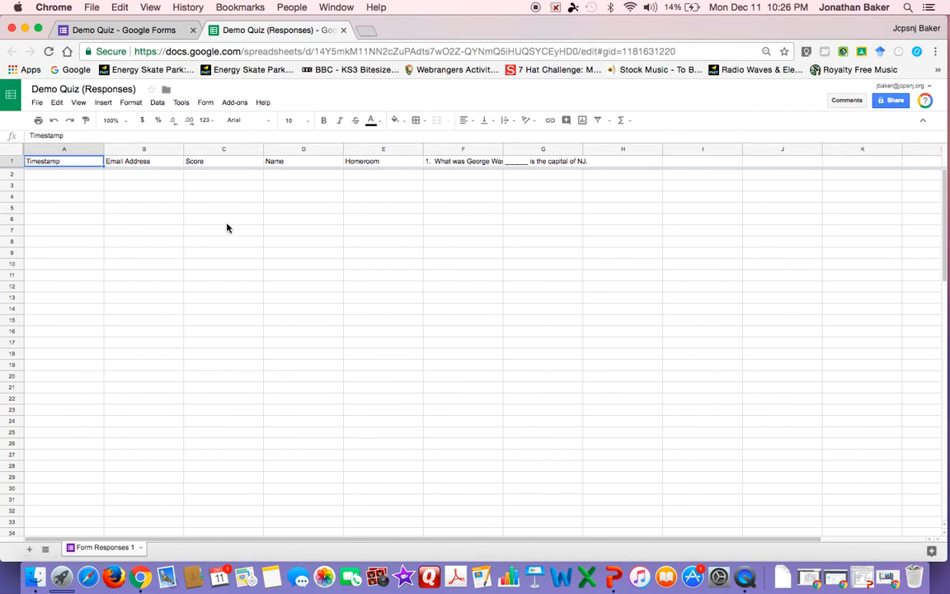
click(103, 30)
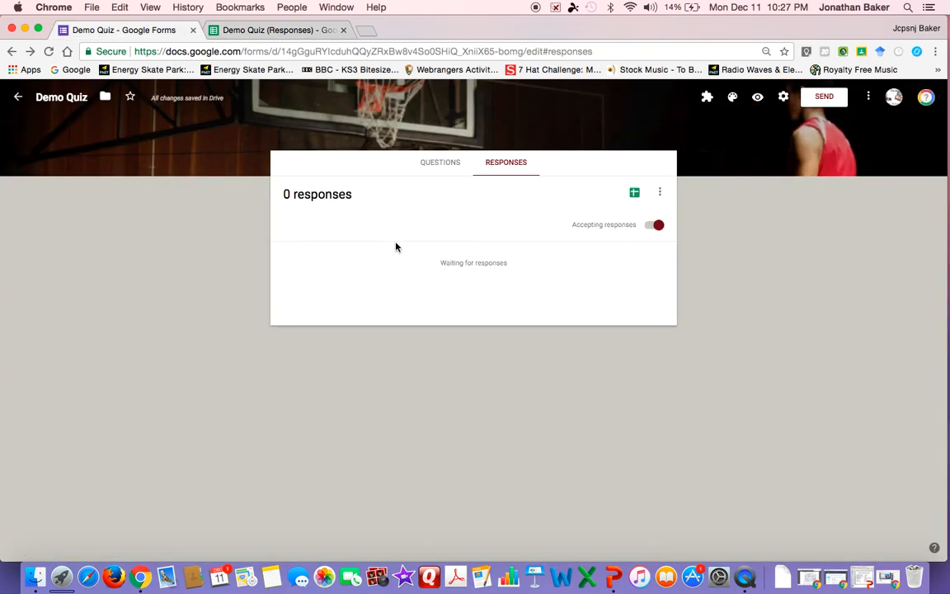